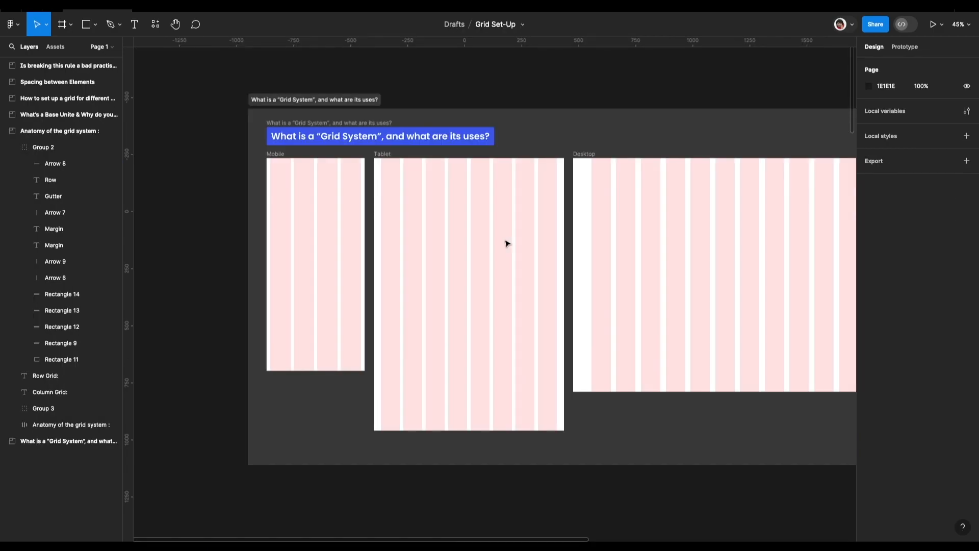
# Examine the frames covering device grids, column and row grid anatomy, and base unit sizes.
pyautogui.scroll(-5, 505, 242)
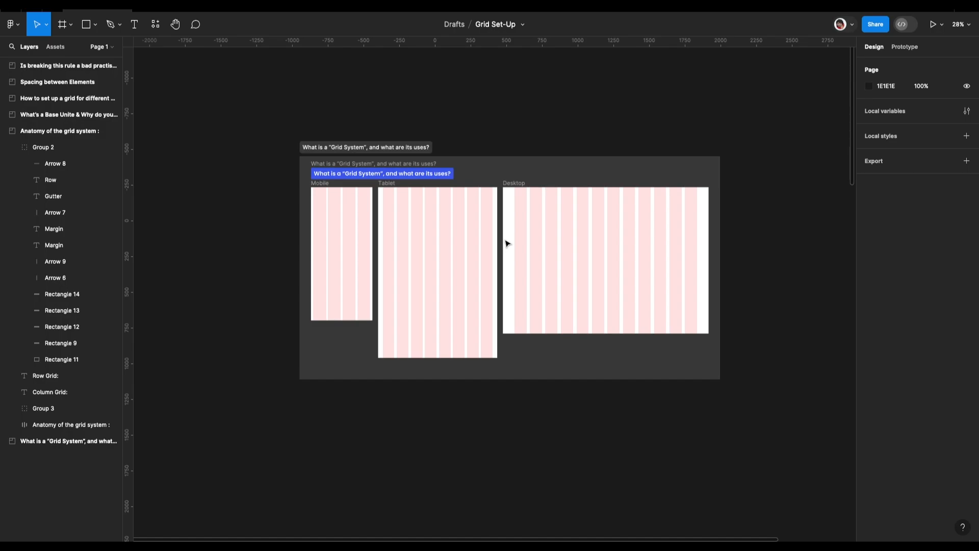
pyautogui.scroll(-10, 507, 244)
pyautogui.scroll(8, 508, 244)
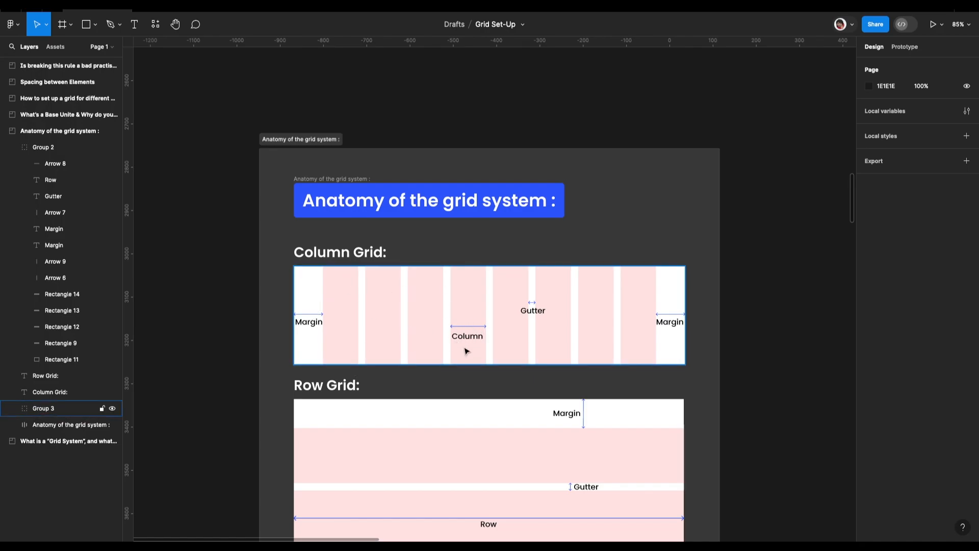
pyautogui.scroll(5, 532, 305)
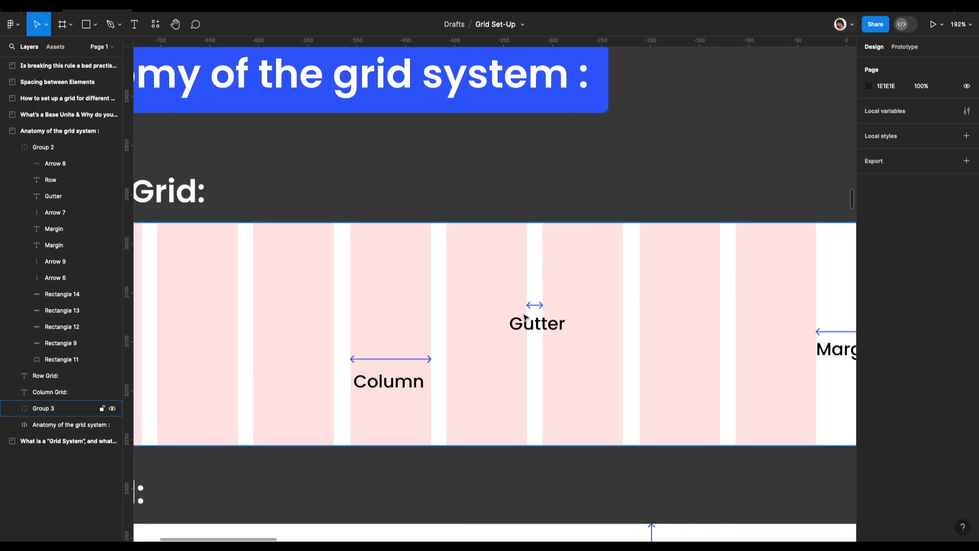
pyautogui.scroll(-1, 502, 368)
pyautogui.scroll(-5, 502, 368)
pyautogui.scroll(-5, 378, 343)
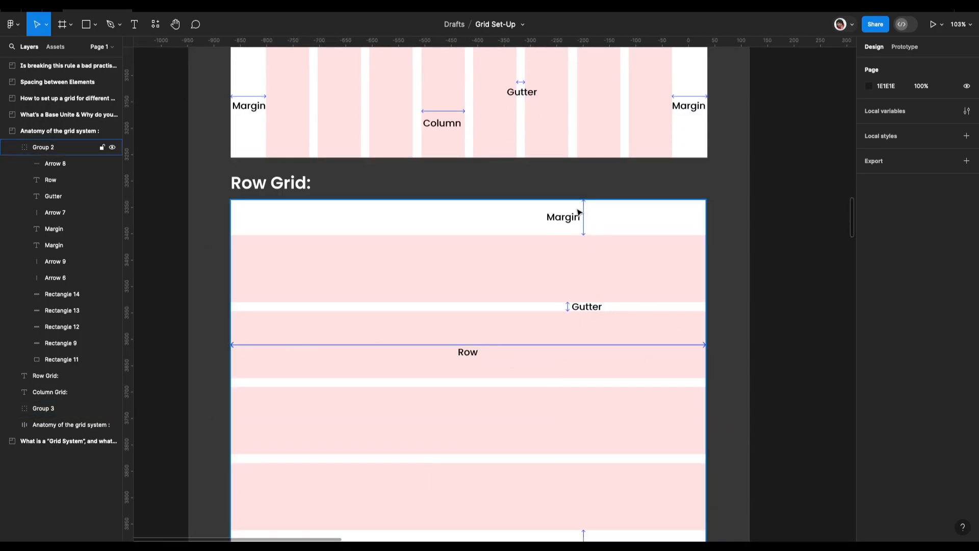
pyautogui.scroll(-3, 579, 216)
pyautogui.scroll(5, 561, 214)
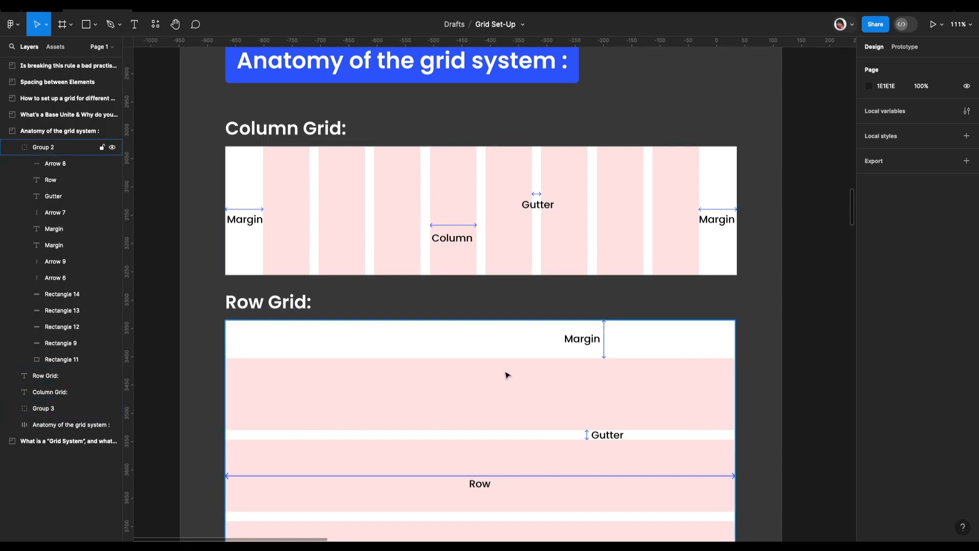
pyautogui.scroll(-3, 506, 375)
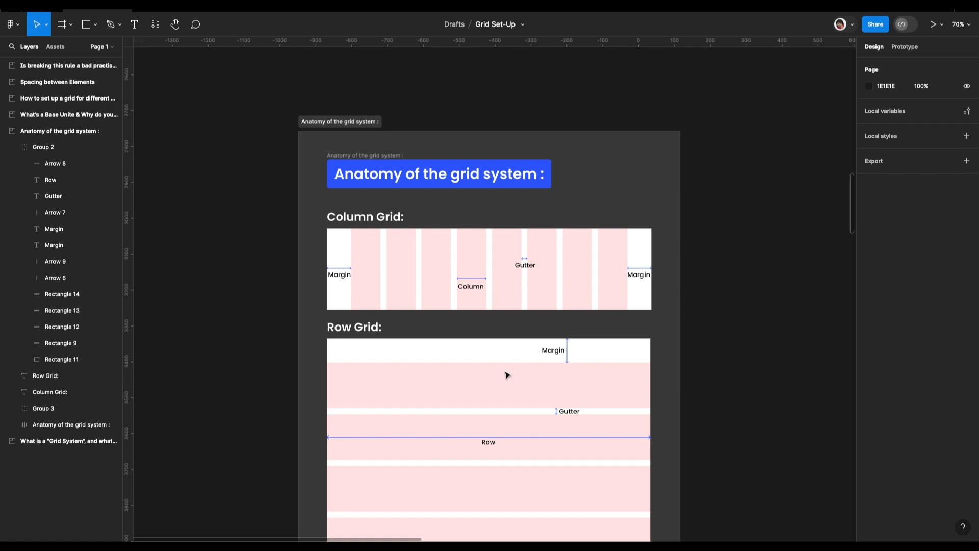
pyautogui.hscroll(3, 506, 375)
pyautogui.hscroll(20, 507, 375)
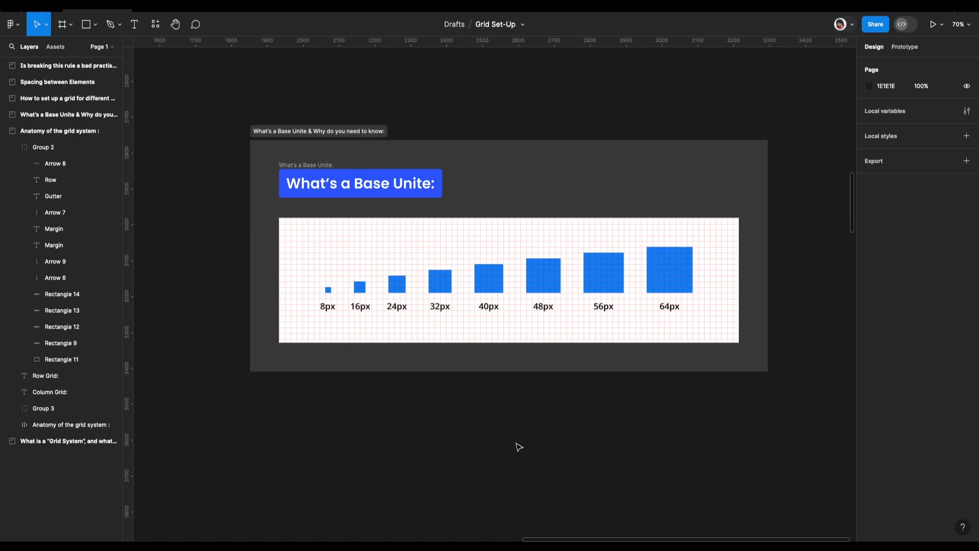
pyautogui.scroll(-2, 519, 446)
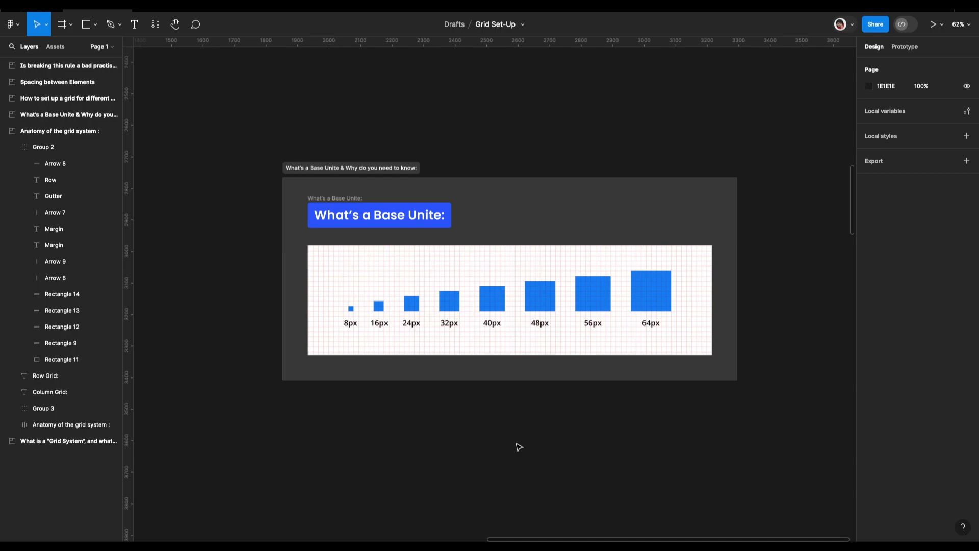
pyautogui.scroll(2, 518, 447)
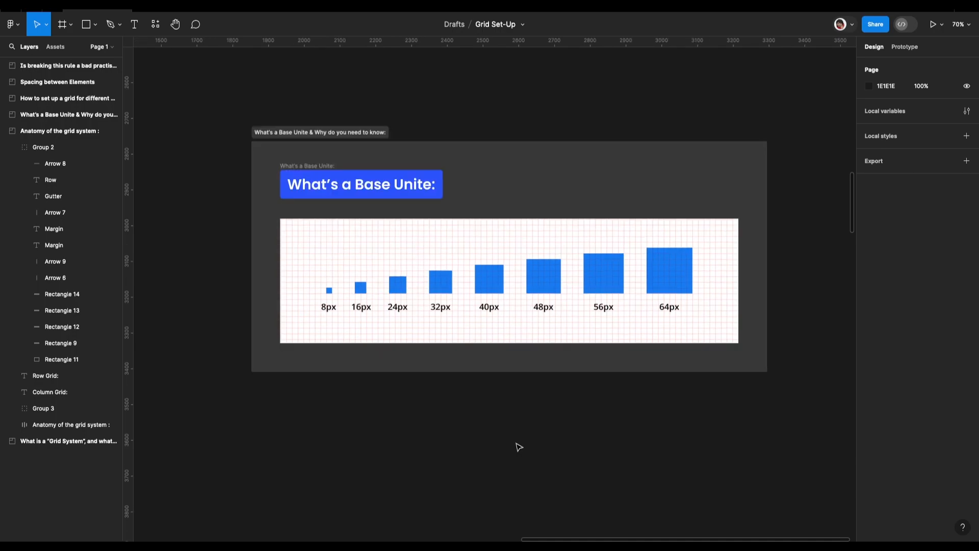
# Add a Columns layout grid to the Mobile frame under "How to set up a grid for different devices?".
pyautogui.scroll(-18, 529, 459)
pyautogui.hscroll(-16, 528, 459)
pyautogui.scroll(-5, 528, 459)
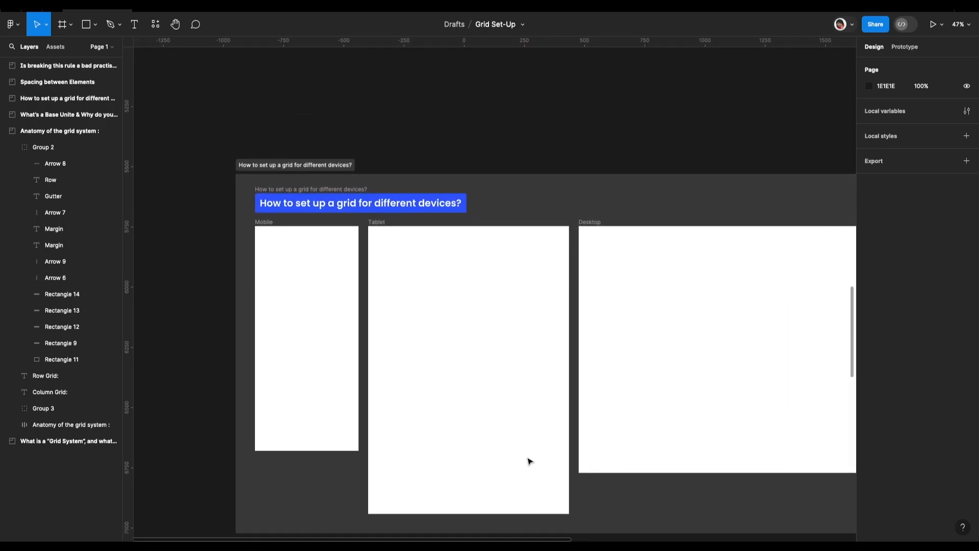
pyautogui.scroll(-2, 529, 460)
pyautogui.hscroll(1, 530, 461)
pyautogui.scroll(5, 273, 224)
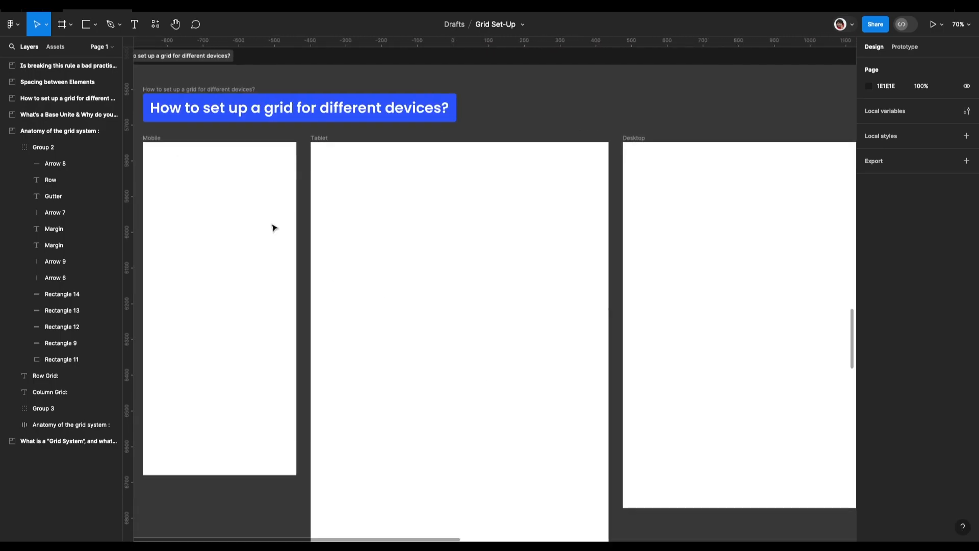
pyautogui.hscroll(-3, 273, 225)
pyautogui.scroll(1, 274, 225)
pyautogui.hscroll(-1, 270, 163)
pyautogui.click(250, 162)
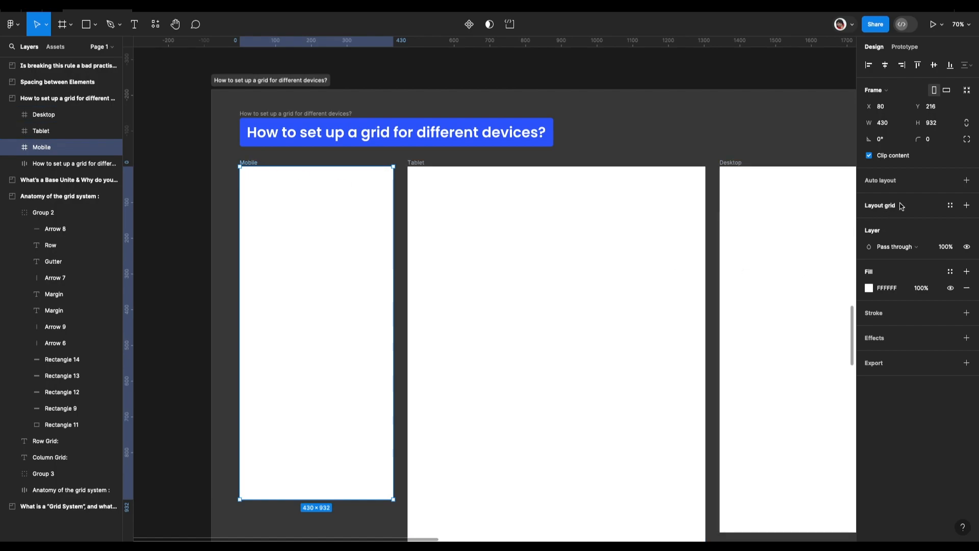
pyautogui.click(967, 205)
pyautogui.click(869, 221)
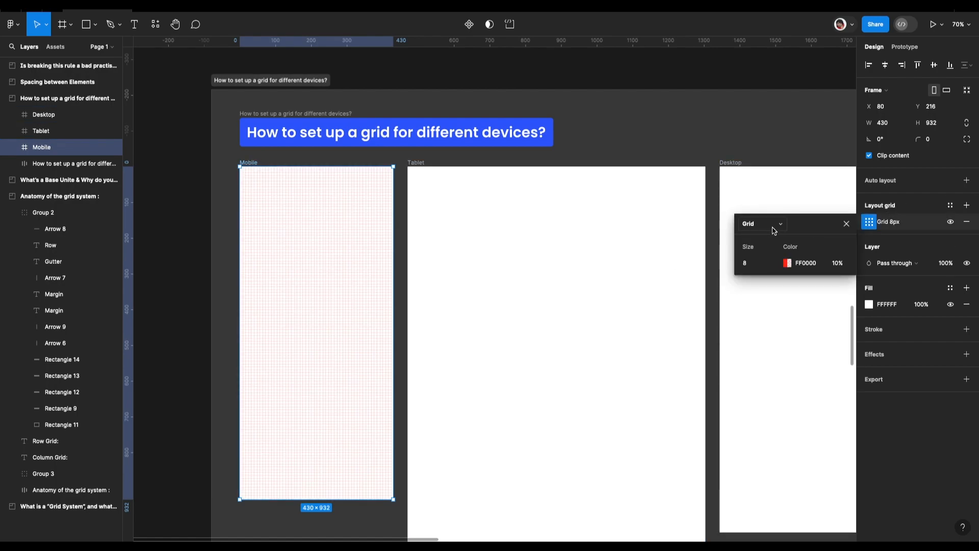
pyautogui.click(750, 223)
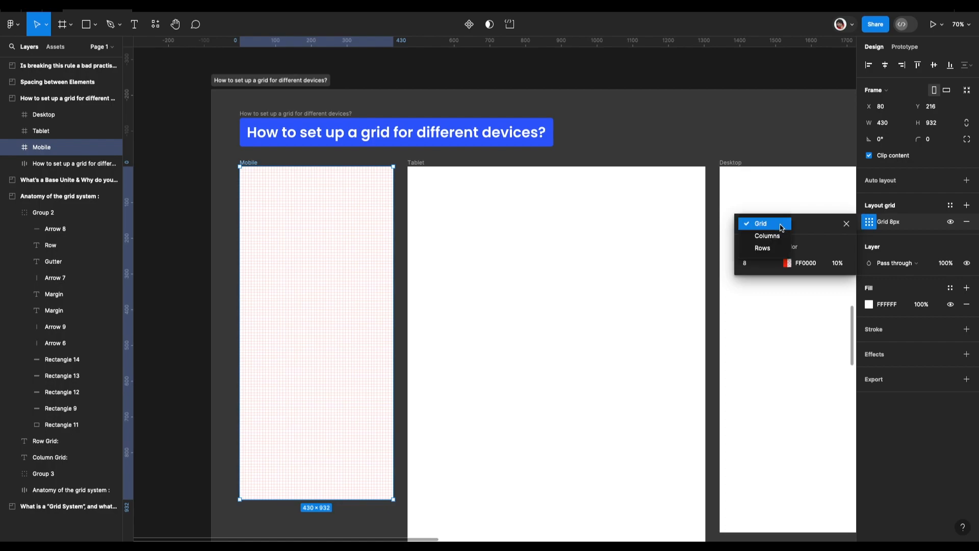
pyautogui.click(768, 235)
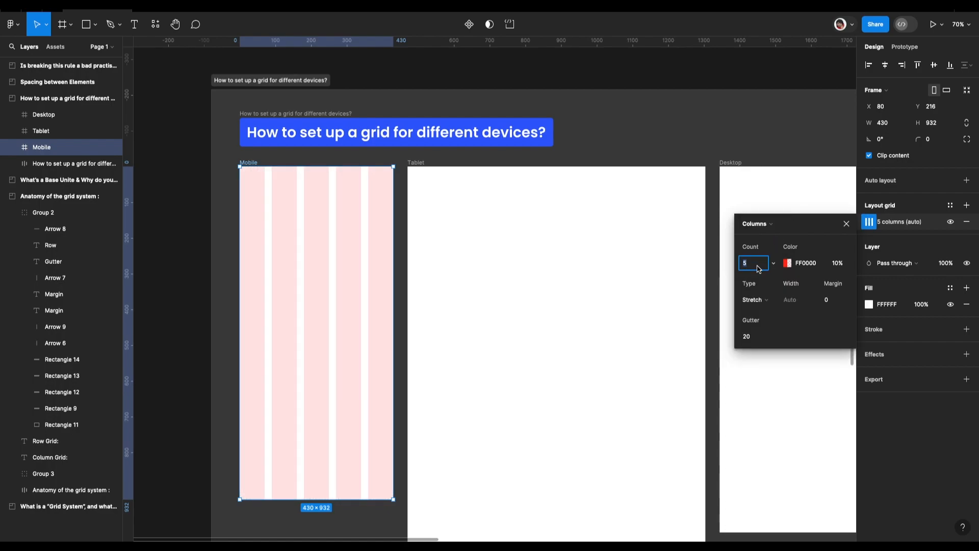
# Set the Mobile column grid to 4 columns with a margin of 16 and a gutter of 16.
pyautogui.write('4')
pyautogui.press('Return')
pyautogui.click(834, 299)
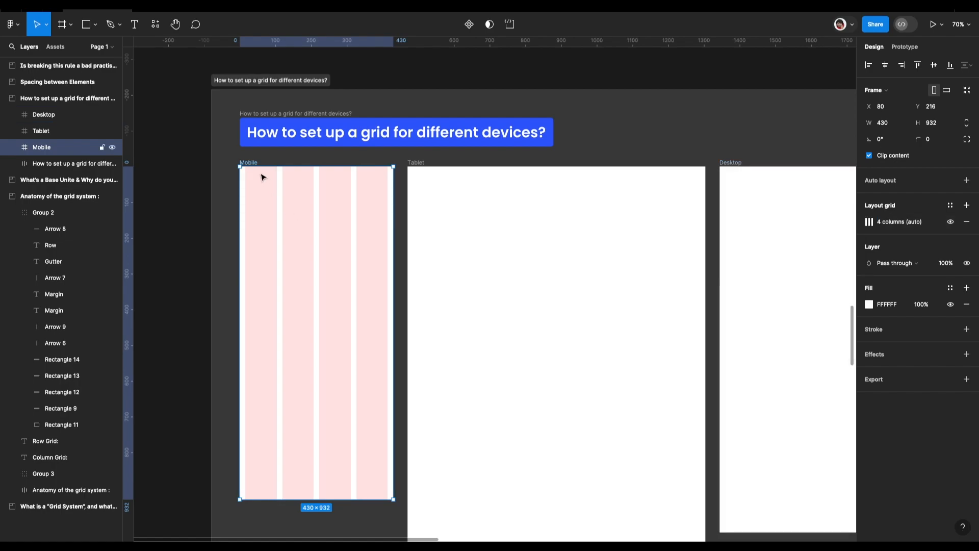
pyautogui.click(868, 221)
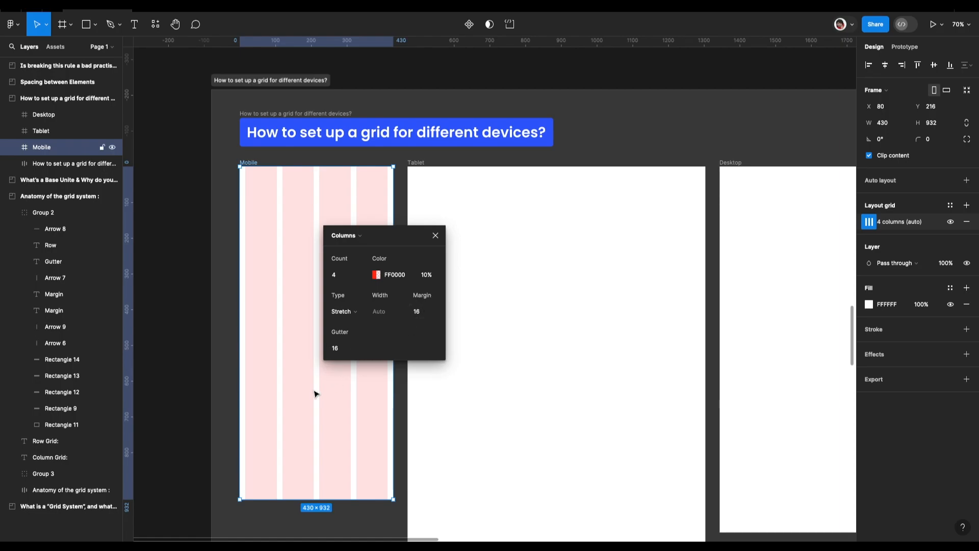
# Add a Columns layout grid to the Tablet frame.
pyautogui.click(418, 163)
pyautogui.hscroll(2, 521, 242)
pyautogui.scroll(-1, 521, 242)
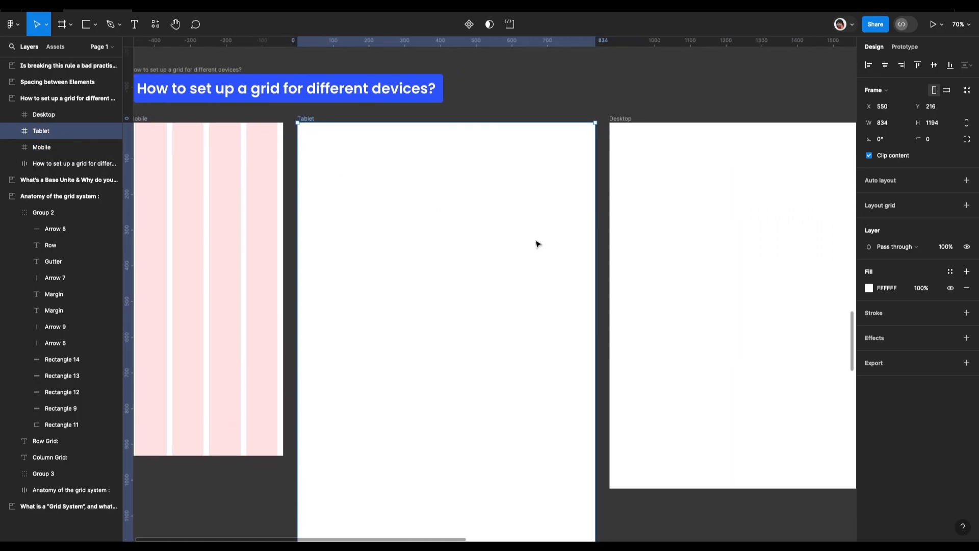
pyautogui.click(966, 205)
pyautogui.click(868, 222)
pyautogui.click(755, 223)
pyautogui.click(760, 234)
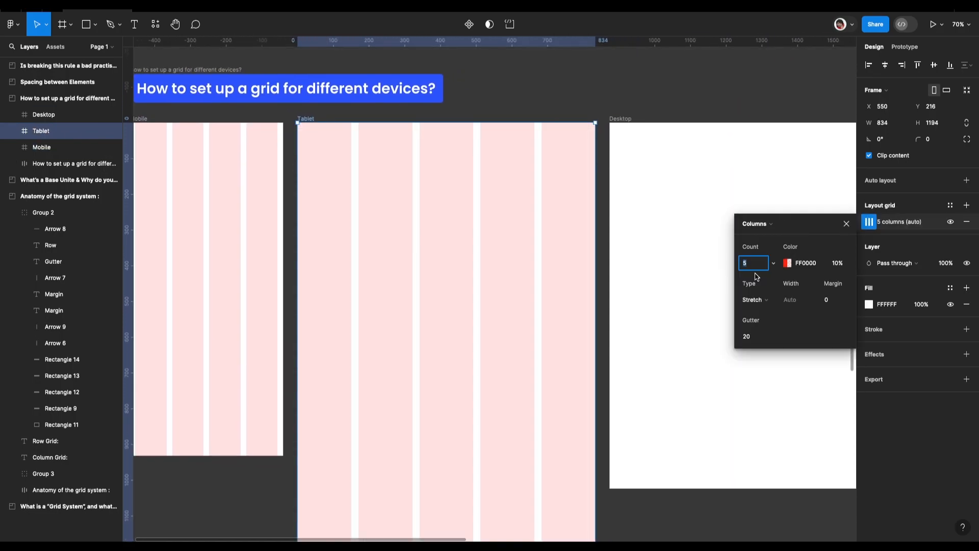
# Set the Tablet column grid to 8 columns with a margin of 32 and change its gutter.
pyautogui.write('8')
pyautogui.click(835, 301)
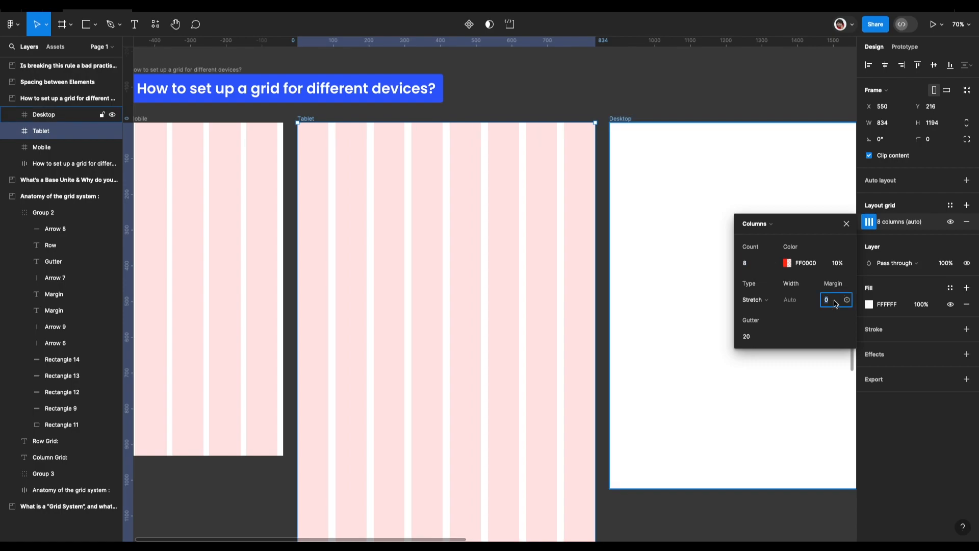
pyautogui.write('32')
pyautogui.click(749, 337)
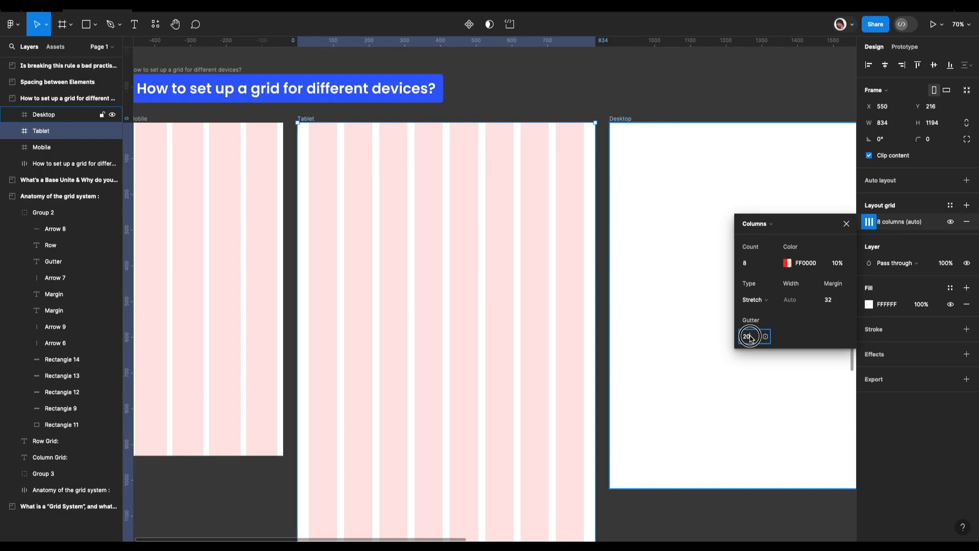
pyautogui.write('2')
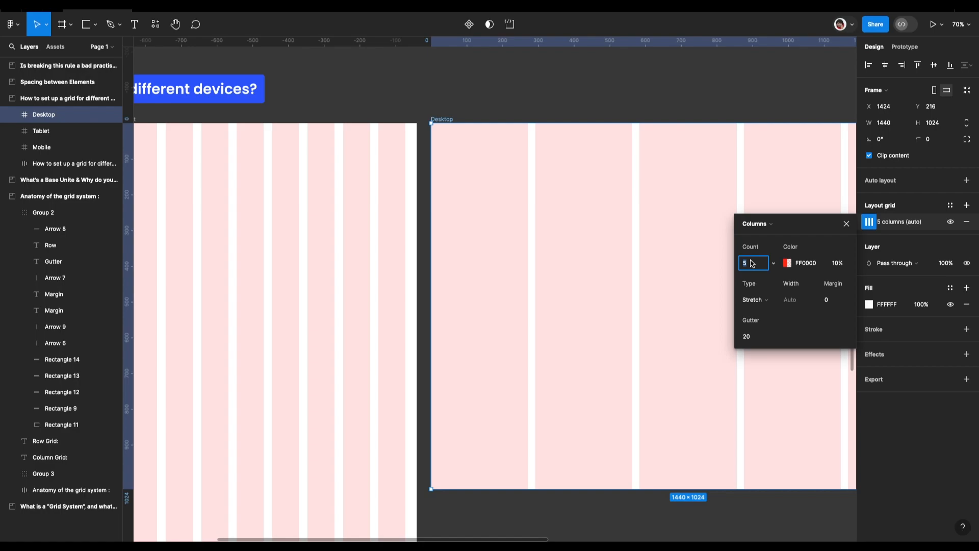
# Set the Desktop frame's column grid to 12 columns with a margin of 80 and a gutter of 32.
pyautogui.write('12')
pyautogui.press('Return')
pyautogui.click(840, 305)
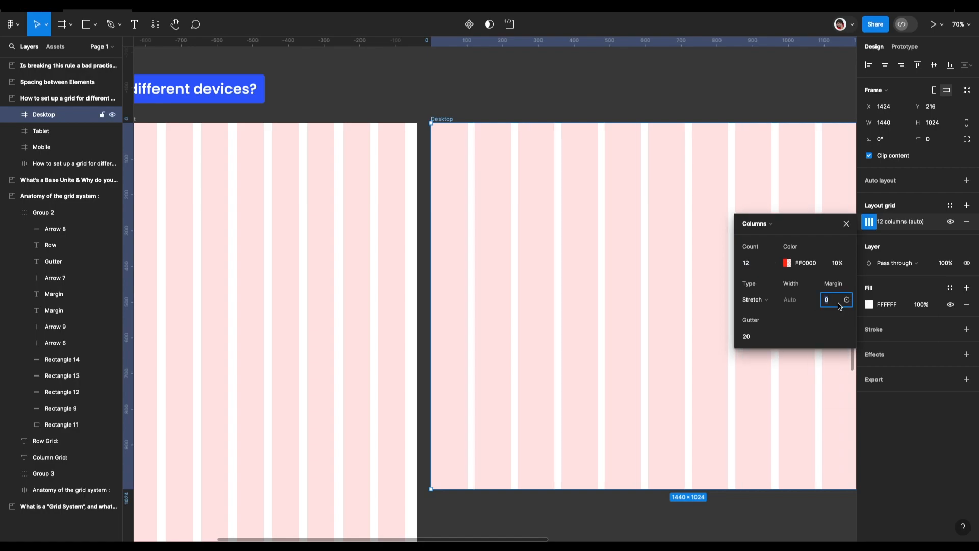
pyautogui.write('80')
pyautogui.press('Return')
pyautogui.click(752, 337)
pyautogui.write('32')
pyautogui.press('Return')
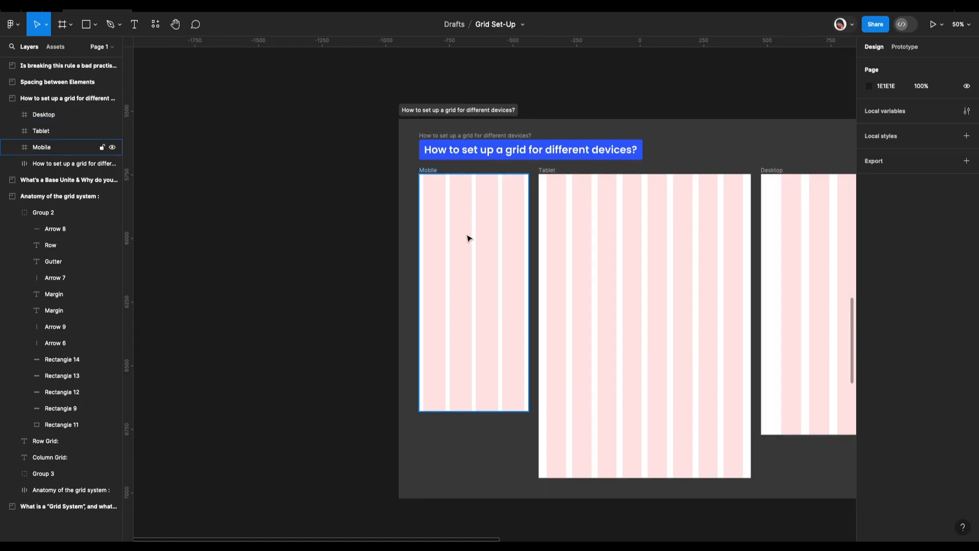
# Add a second layout grid of the Rows kind to the Mobile frame.
pyautogui.scroll(-4, 468, 238)
pyautogui.hscroll(1, 468, 238)
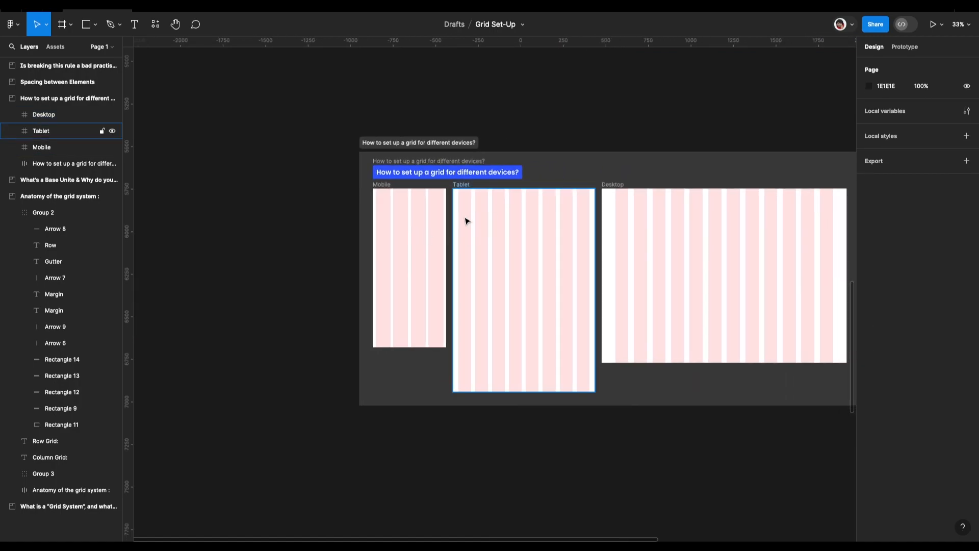
pyautogui.scroll(3, 465, 220)
pyautogui.hscroll(-2, 377, 177)
pyautogui.click(378, 177)
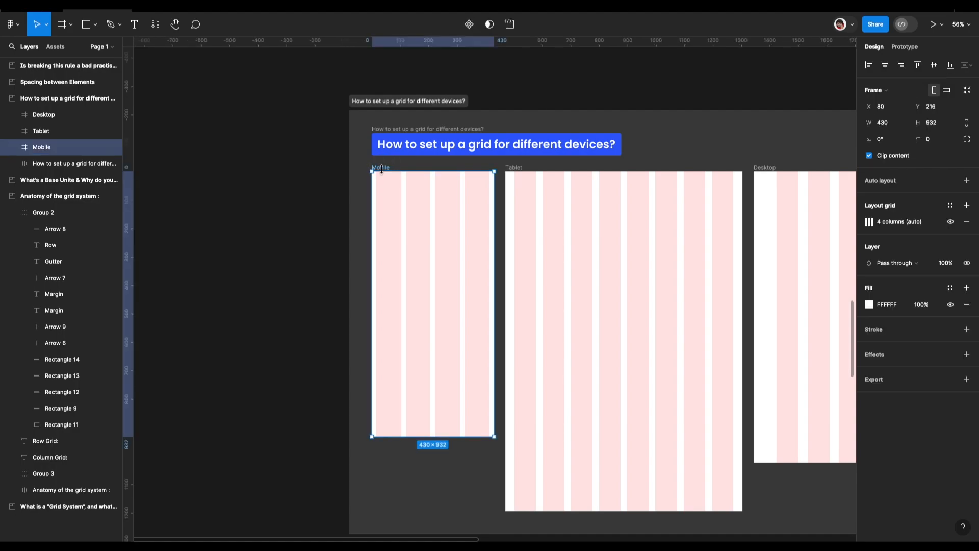
pyautogui.click(966, 205)
pyautogui.click(869, 222)
pyautogui.click(754, 224)
pyautogui.click(764, 247)
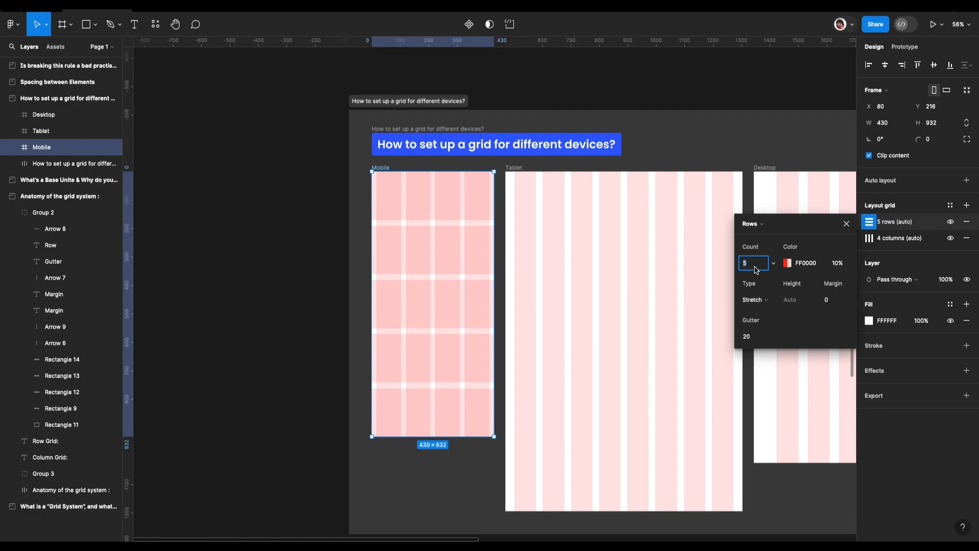
# Set the Mobile row grid to a count of 1000 and its type to Top.
pyautogui.write('1000')
pyautogui.press('Return')
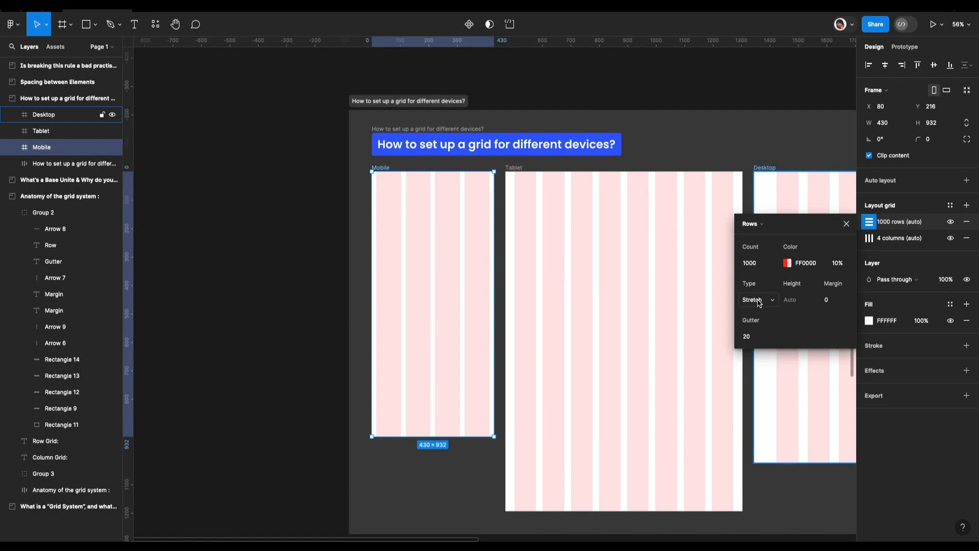
pyautogui.click(754, 299)
pyautogui.click(759, 262)
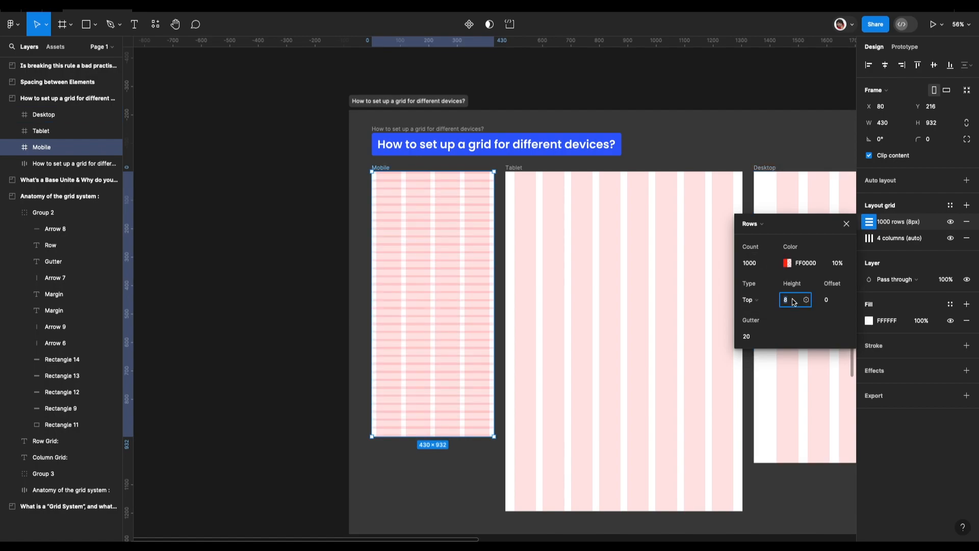
# Set the Mobile row grid's height to 8 and its gutter to 4, and inspect the row spacing up close.
pyautogui.write('4')
pyautogui.click(756, 337)
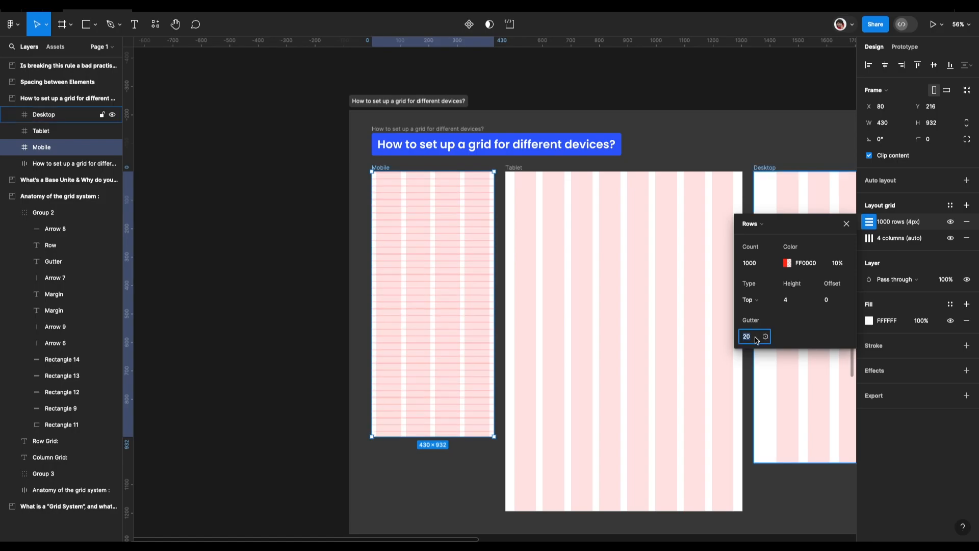
pyautogui.scroll(5, 476, 270)
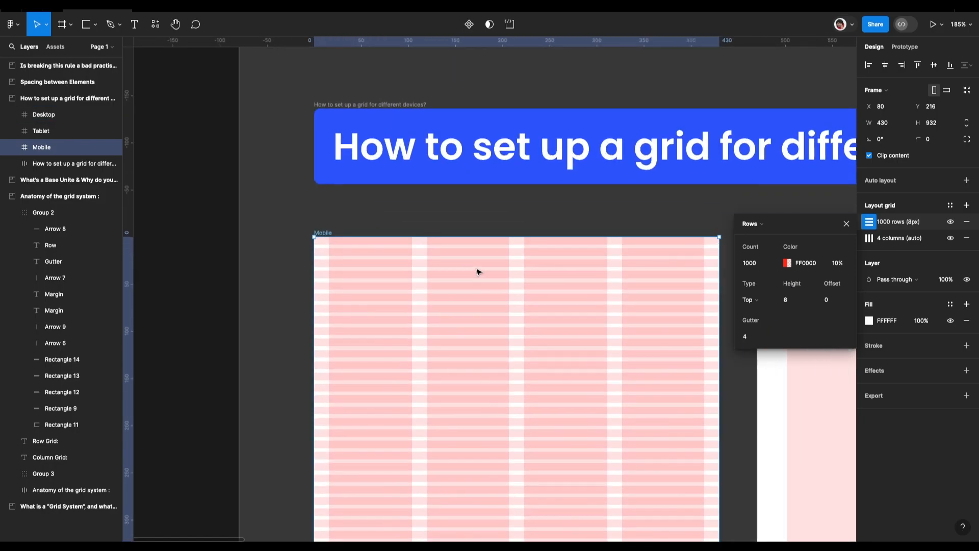
pyautogui.scroll(-1, 477, 270)
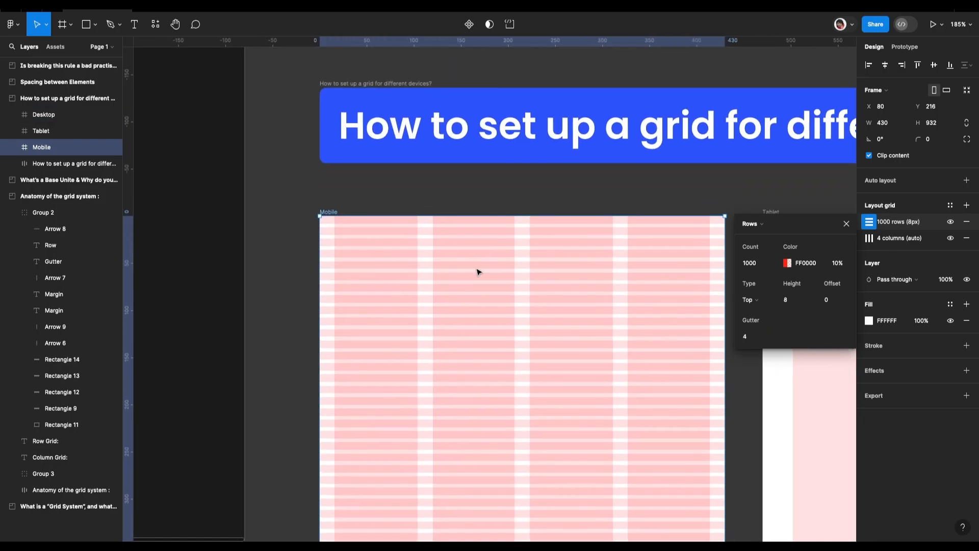
pyautogui.scroll(5, 477, 271)
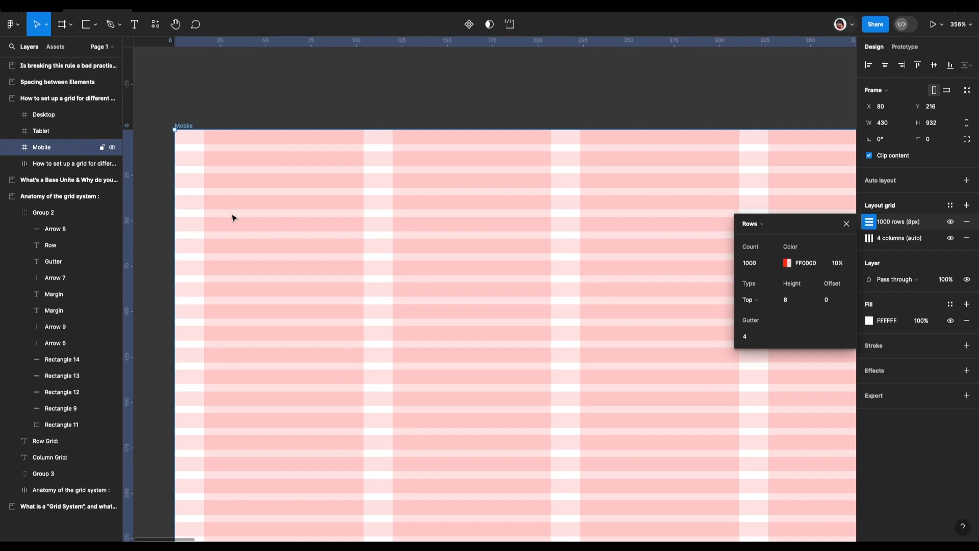
pyautogui.scroll(-1, 309, 214)
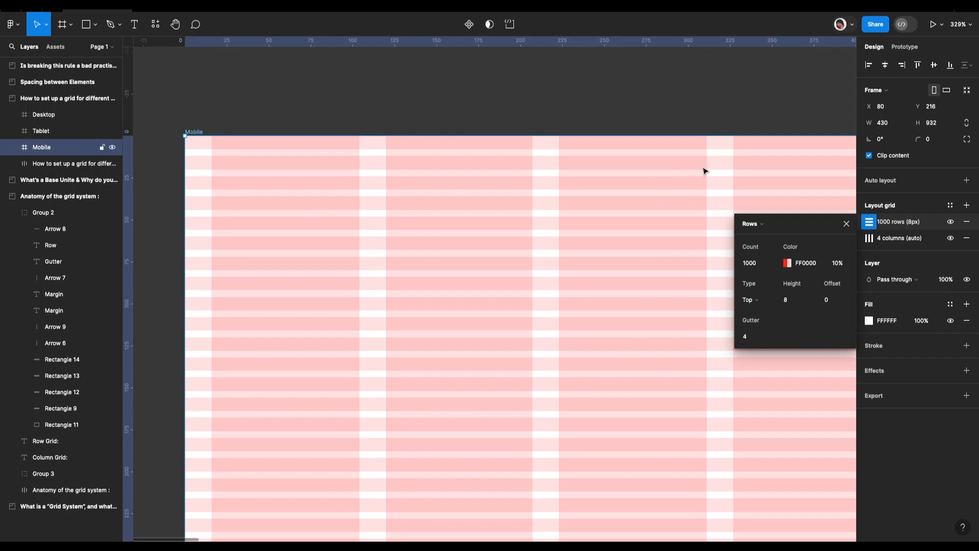
# Change the Mobile row grid's type to Center and set its gutter to 0.
pyautogui.click(750, 299)
pyautogui.click(777, 324)
pyautogui.click(751, 337)
pyautogui.write('0')
pyautogui.press('Return')
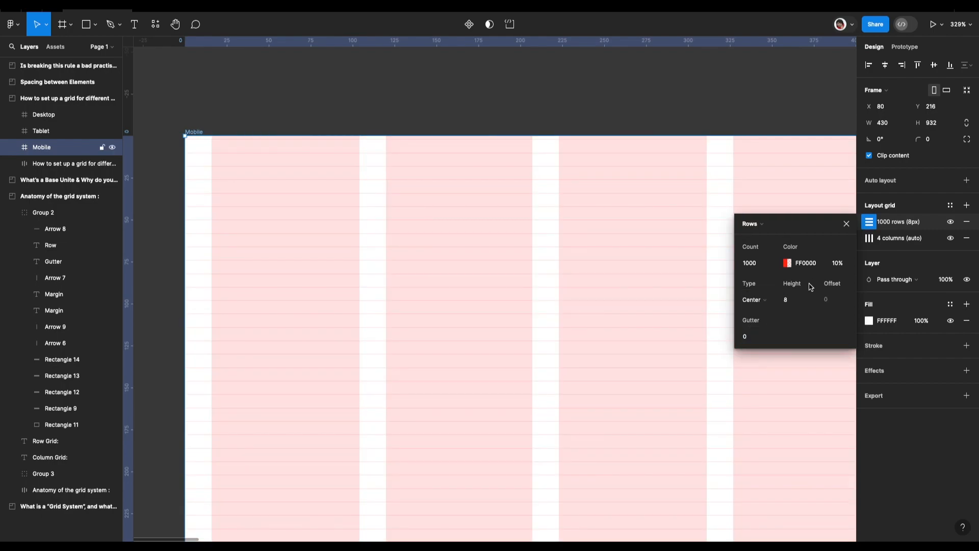
# Try drawing a rectangle across the Mobile frame's rows and examine the row spacing close up and from further away.
pyautogui.click(792, 302)
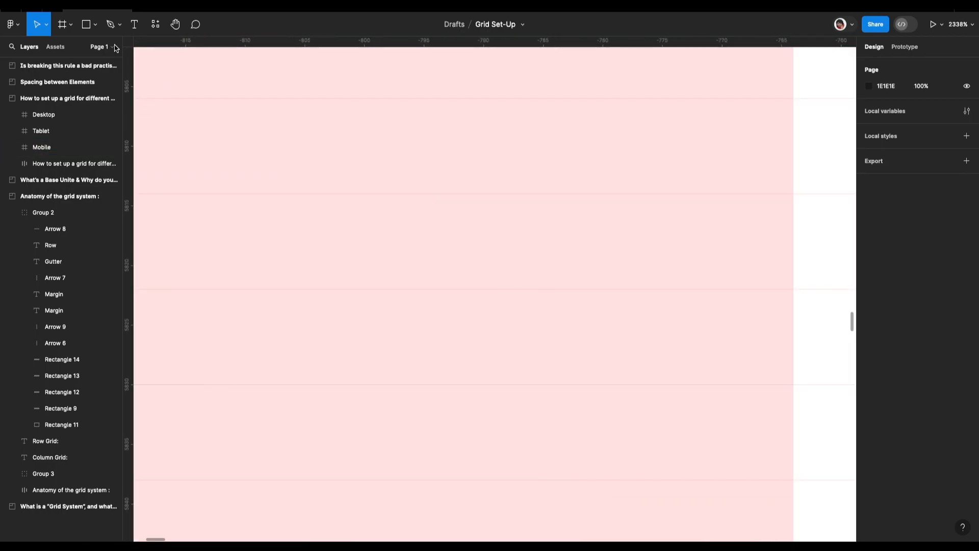
pyautogui.click(87, 24)
pyautogui.moveTo(243, 99); pyautogui.dragTo(362, 194)
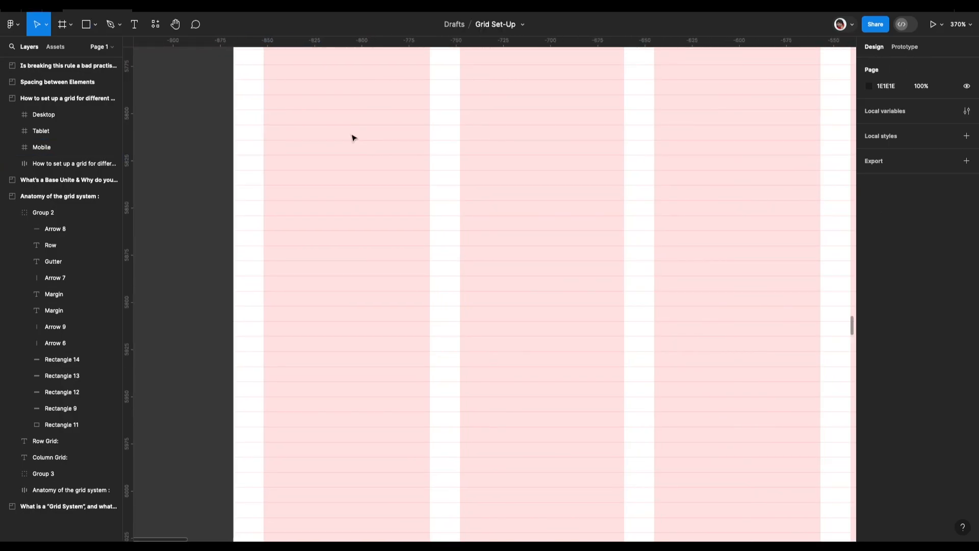
pyautogui.scroll(-5, 353, 138)
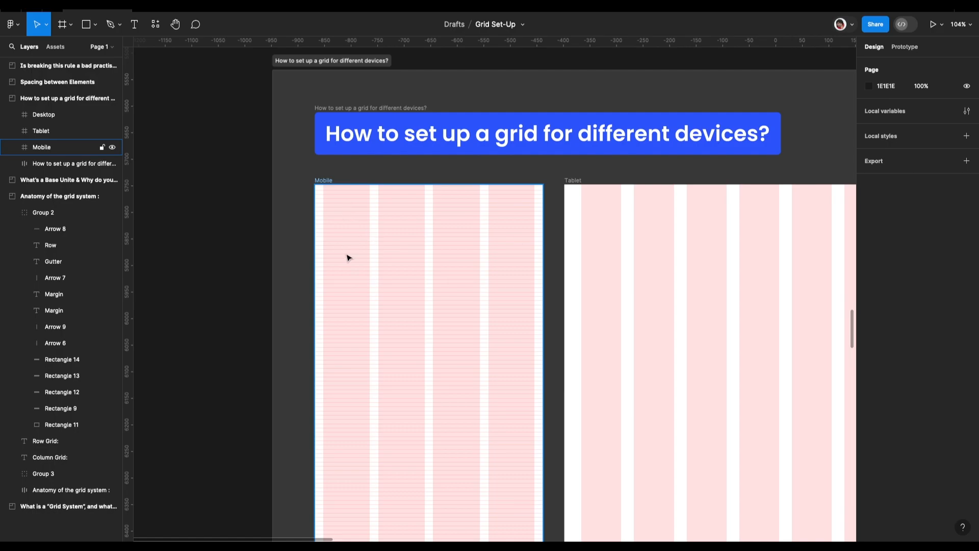
pyautogui.scroll(10, 347, 258)
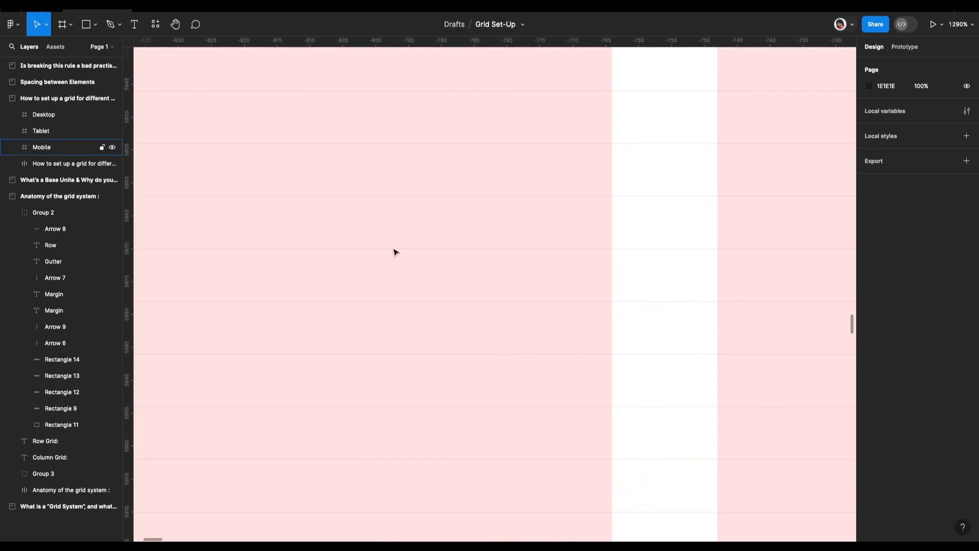
pyautogui.scroll(-3, 387, 206)
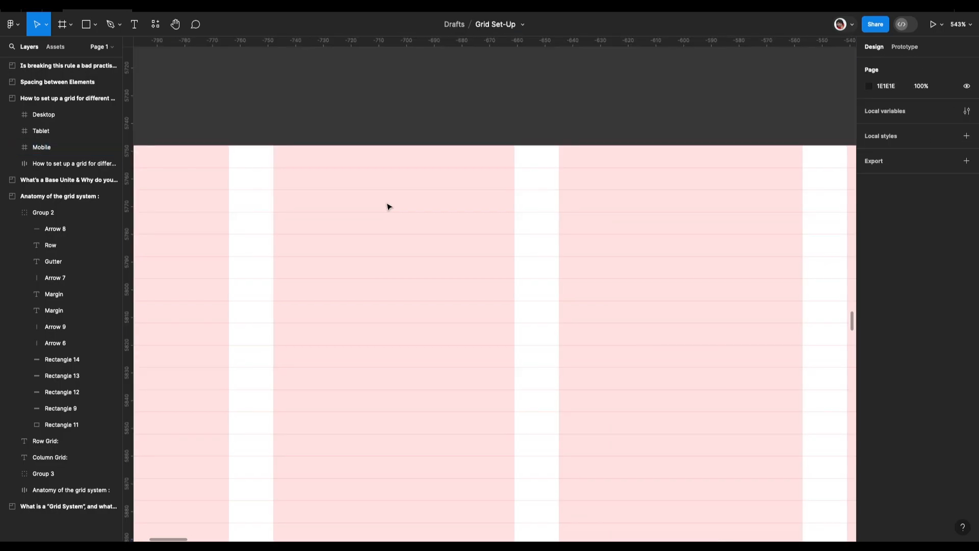
pyautogui.hscroll(-8, 388, 206)
pyautogui.scroll(-2, 388, 206)
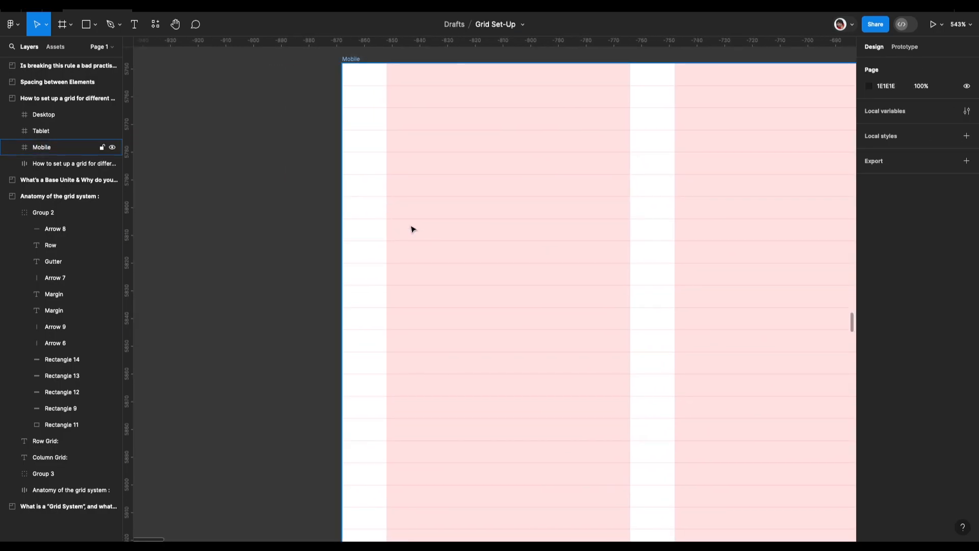
pyautogui.scroll(-5, 413, 229)
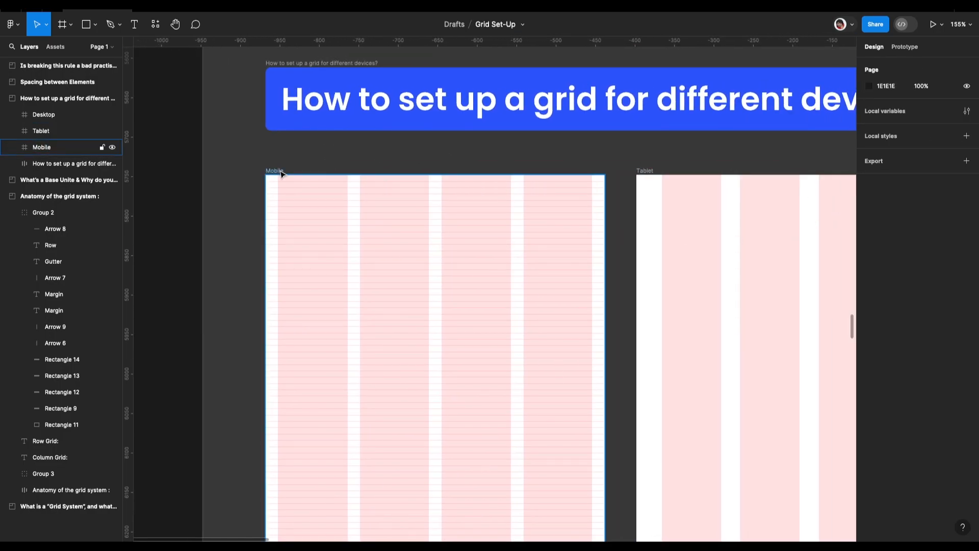
# Set the Mobile row grid's gutter to 4 and review its row settings.
pyautogui.click(278, 172)
pyautogui.click(869, 221)
pyautogui.click(750, 338)
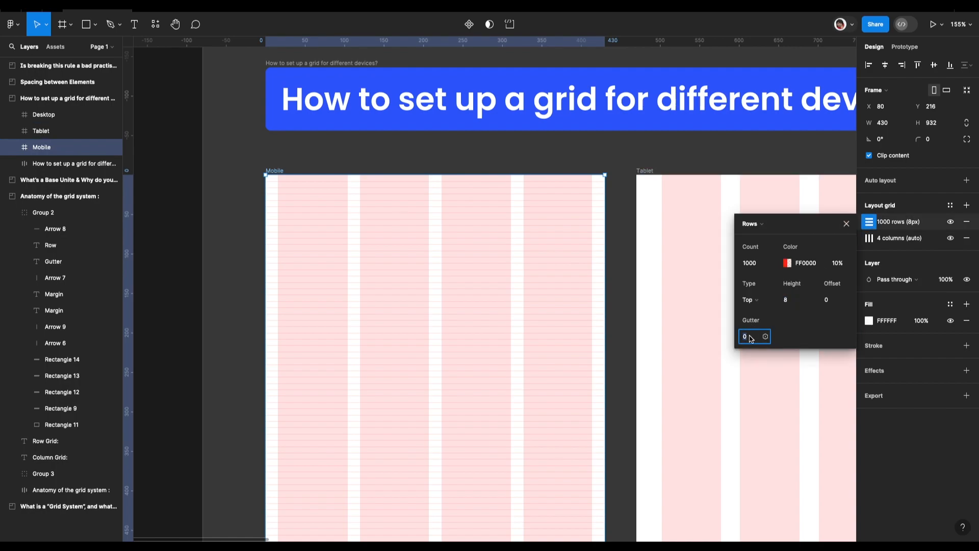
pyautogui.press('Up')
pyautogui.press('Up')
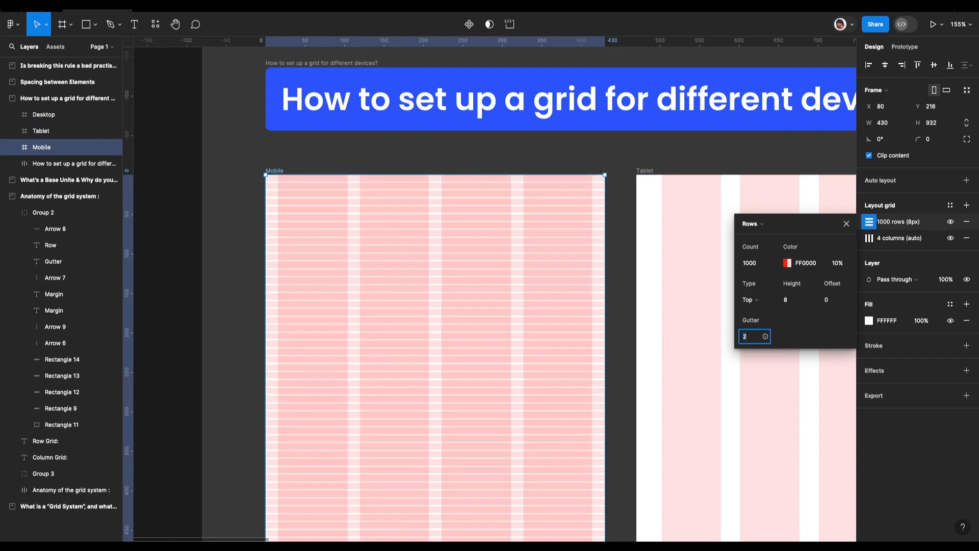
pyautogui.press('Up')
pyautogui.press('Up')
pyautogui.press('Up')
pyautogui.press('Down')
pyautogui.click(491, 198)
pyautogui.scroll(5, 402, 236)
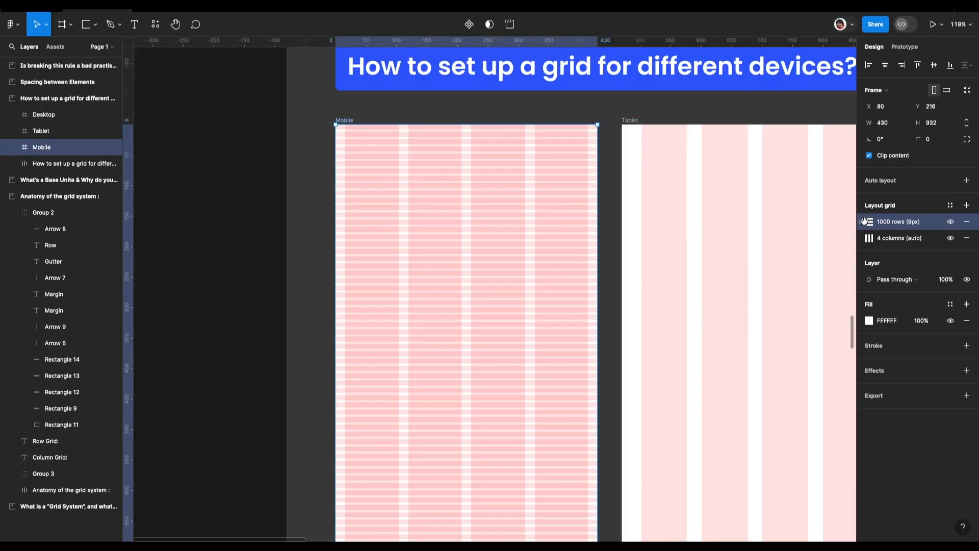
pyautogui.click(866, 223)
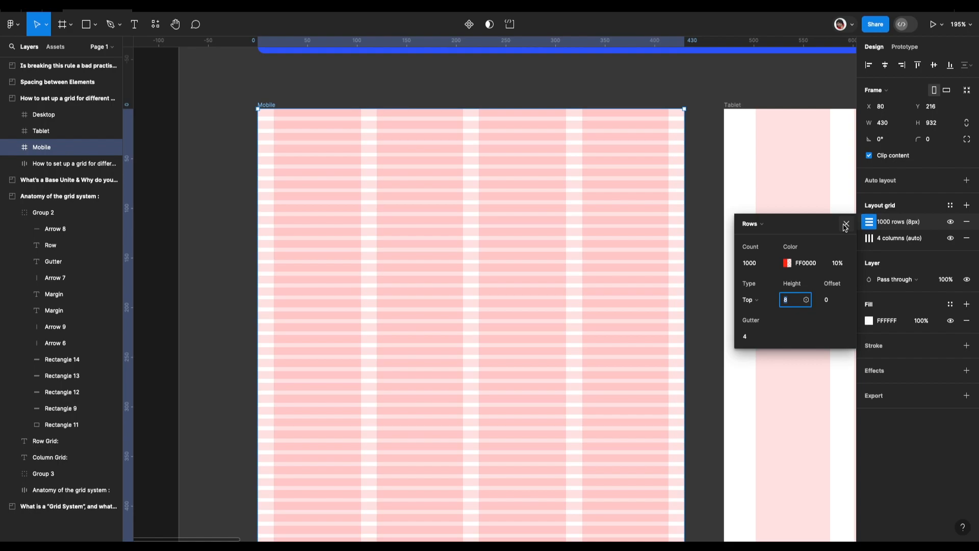
pyautogui.click(846, 227)
# Try stretching the first 2 Columns box in the How to properly use a Grid System section past both of its column edges.
pyautogui.scroll(-6, 619, 229)
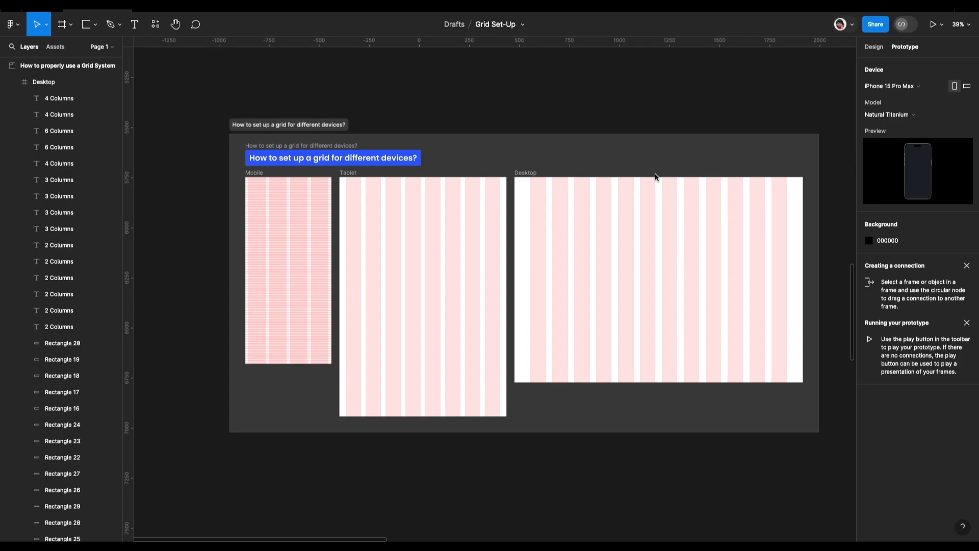
pyautogui.scroll(-15, 655, 177)
pyautogui.scroll(5, 555, 148)
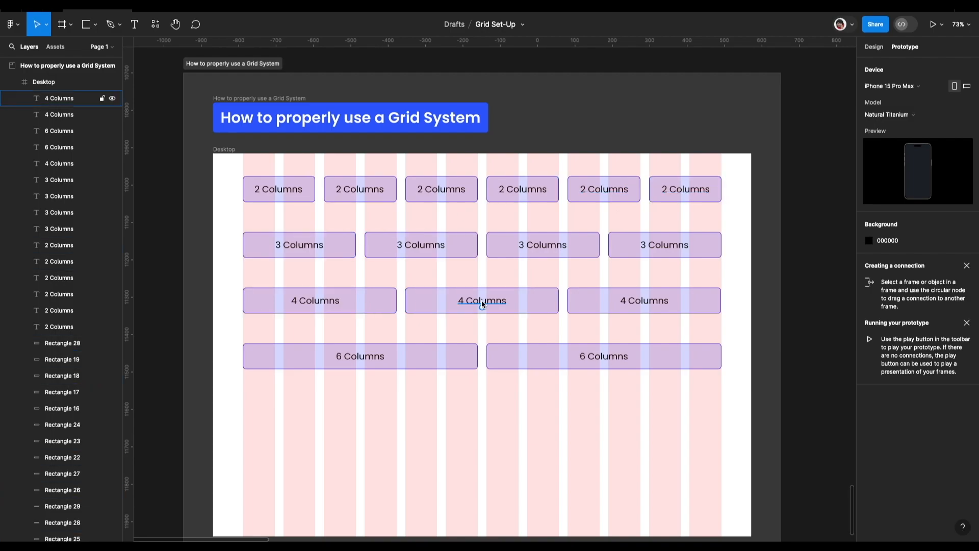
pyautogui.scroll(15, 347, 198)
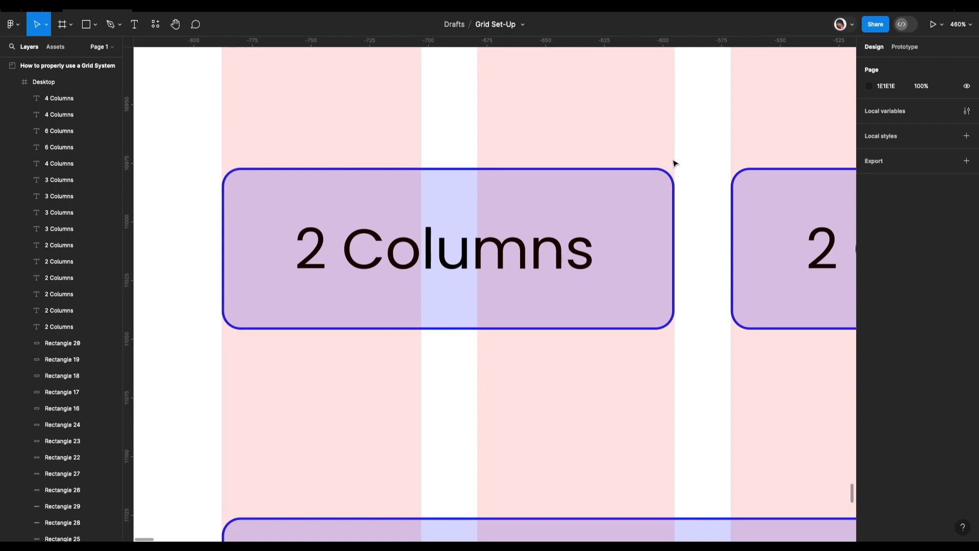
pyautogui.click(673, 251)
pyautogui.moveTo(674, 250); pyautogui.dragTo(705, 247)
pyautogui.moveTo(221, 255); pyautogui.dragTo(201, 254)
# Examine how the 2, 3, 4 and 6 Columns boxes align with the Desktop frame's column grid.
pyautogui.scroll(-3, 201, 254)
pyautogui.hscroll(-3, 201, 254)
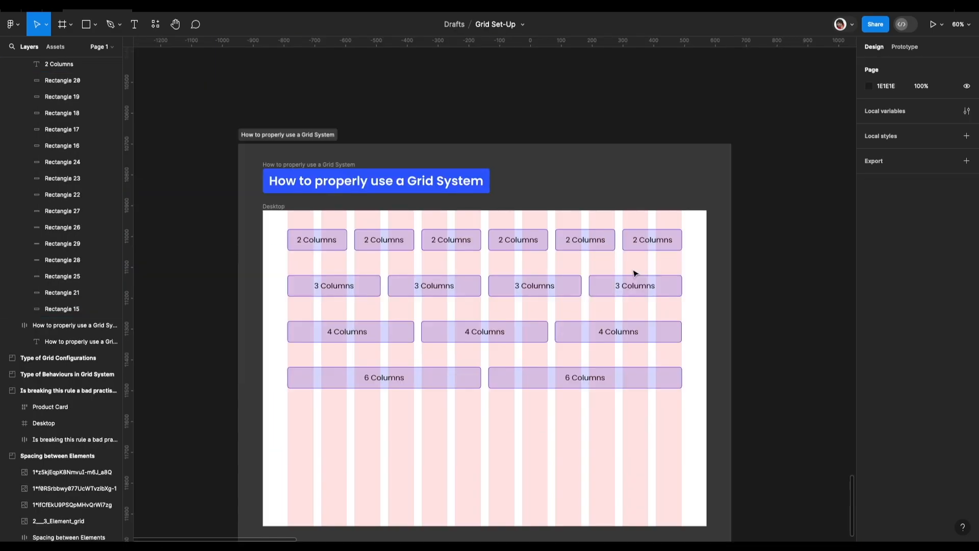
pyautogui.scroll(-2, 635, 274)
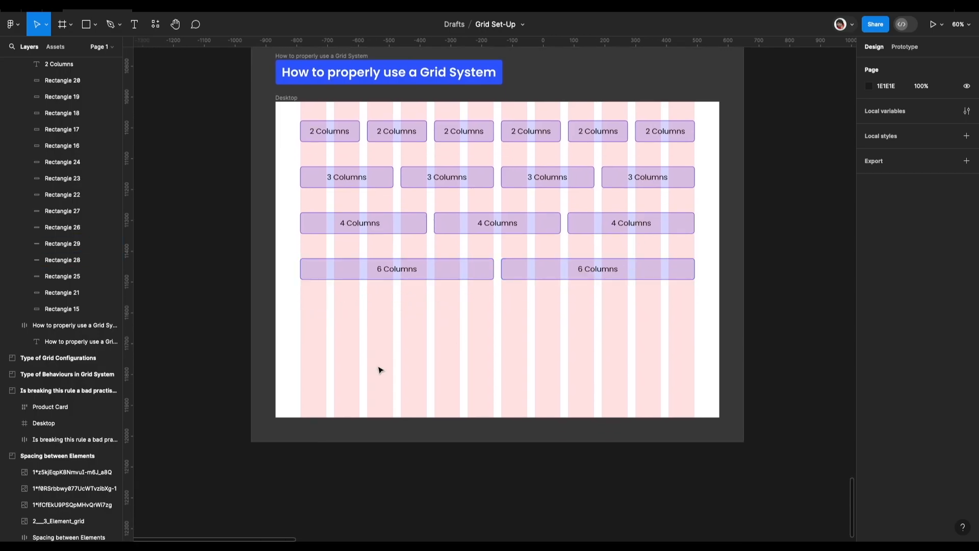
pyautogui.scroll(1, 379, 369)
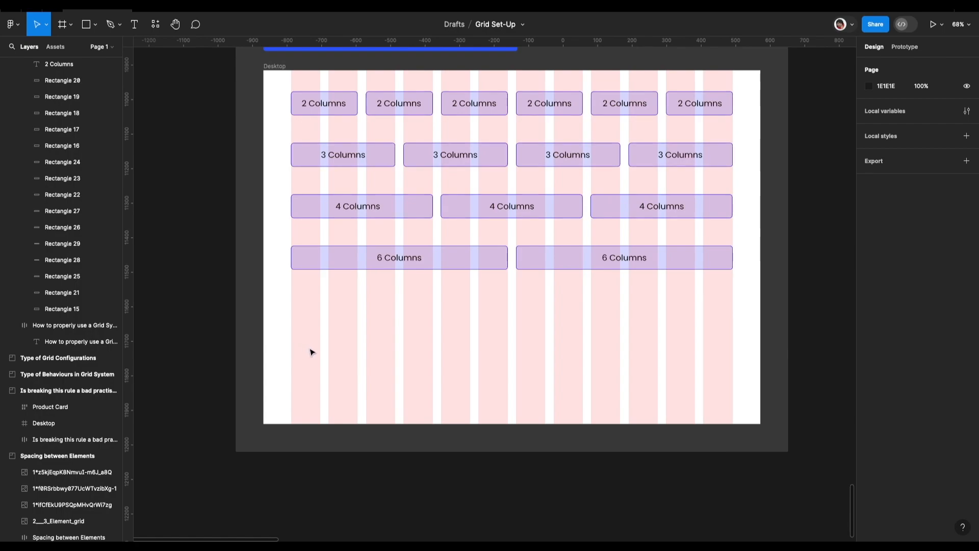
pyautogui.scroll(1, 312, 351)
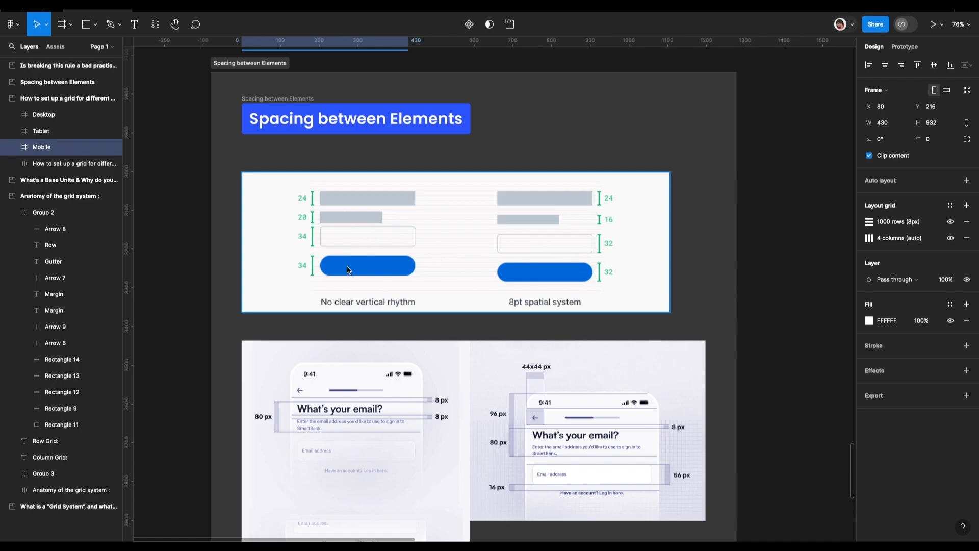
# Examine the vertical rhythm comparison and the two annotated email screens in the Spacing between Elements section.
pyautogui.scroll(3, 594, 259)
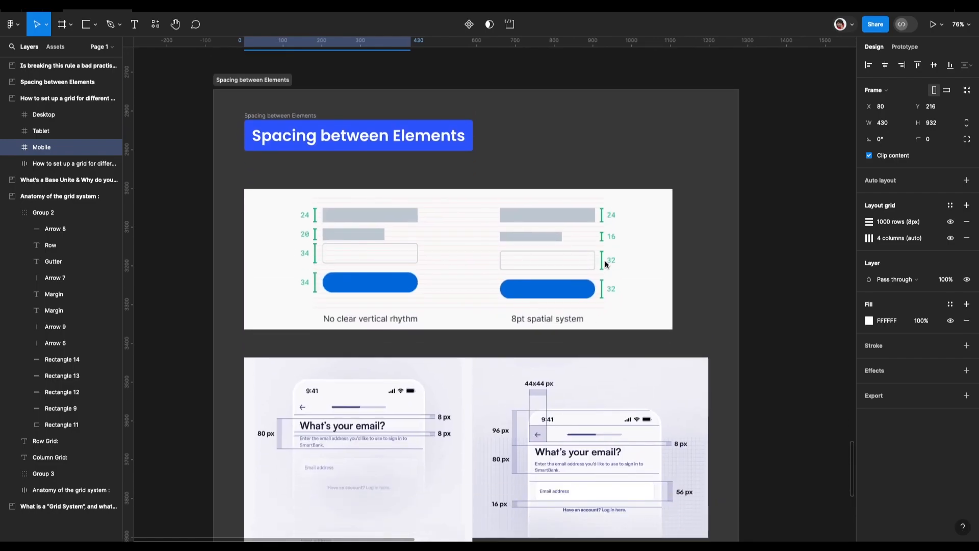
pyautogui.scroll(-5, 605, 260)
pyautogui.keyDown('ctrl'); pyautogui.scroll(5, 492, 105); pyautogui.keyUp('ctrl')
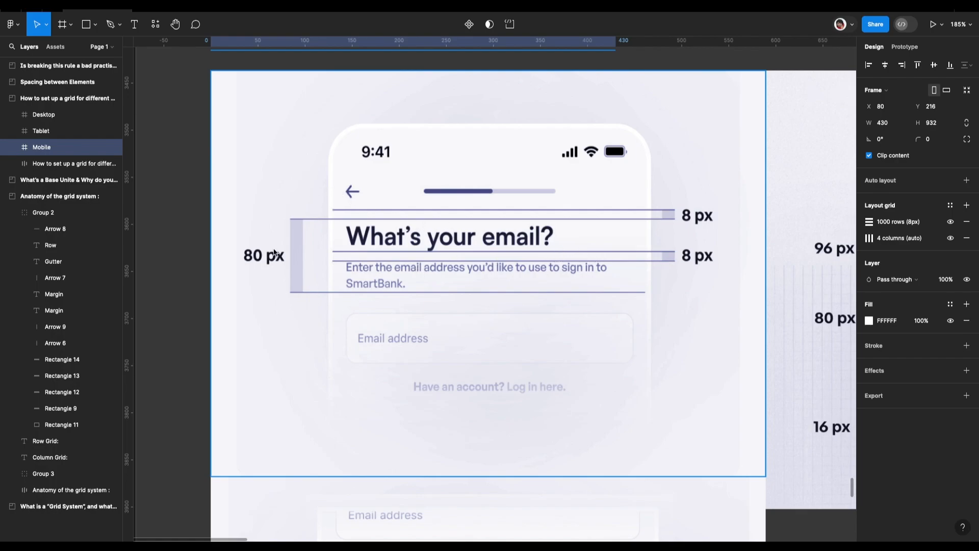
pyautogui.scroll(-5, 264, 288)
pyautogui.hscroll(4, 264, 288)
pyautogui.scroll(4, 535, 308)
pyautogui.hscroll(-1, 535, 308)
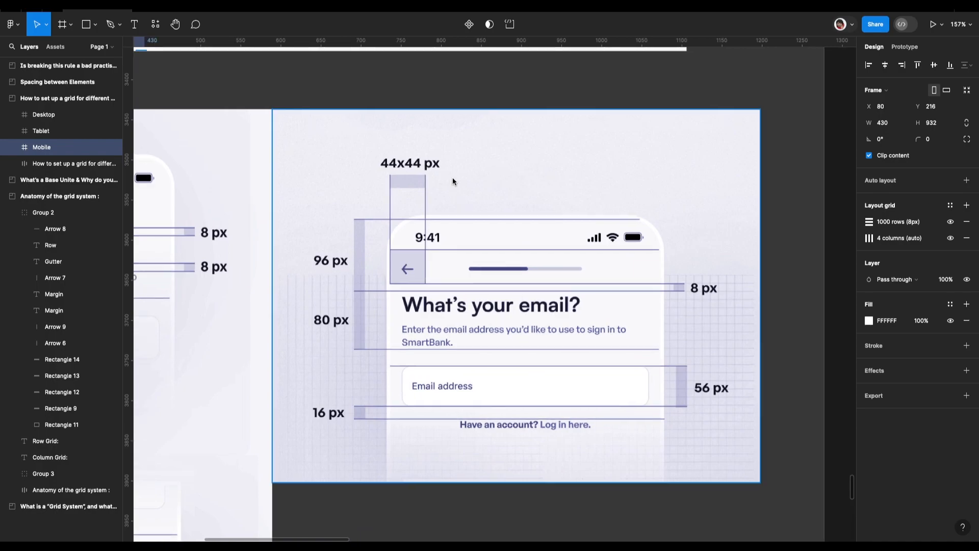
pyautogui.scroll(3, 413, 266)
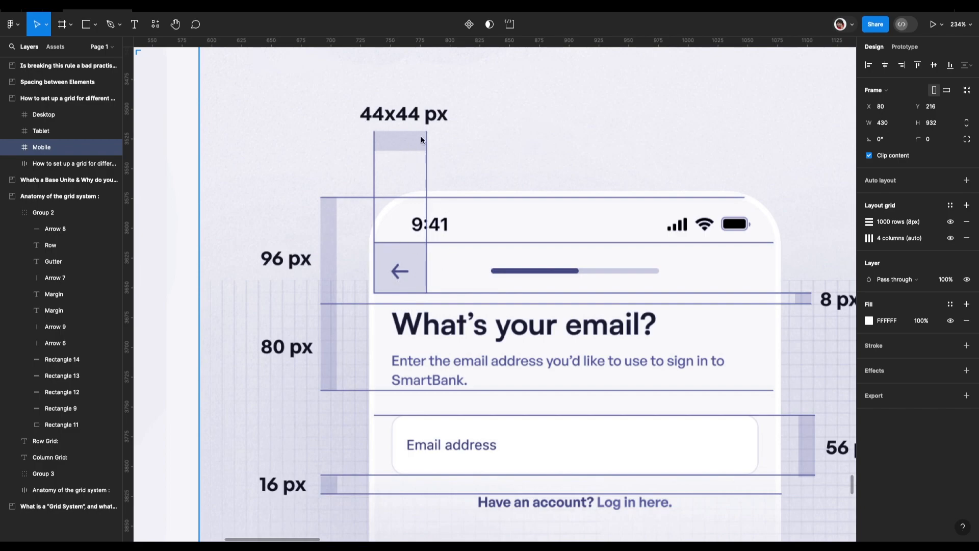
pyautogui.scroll(-3, 420, 136)
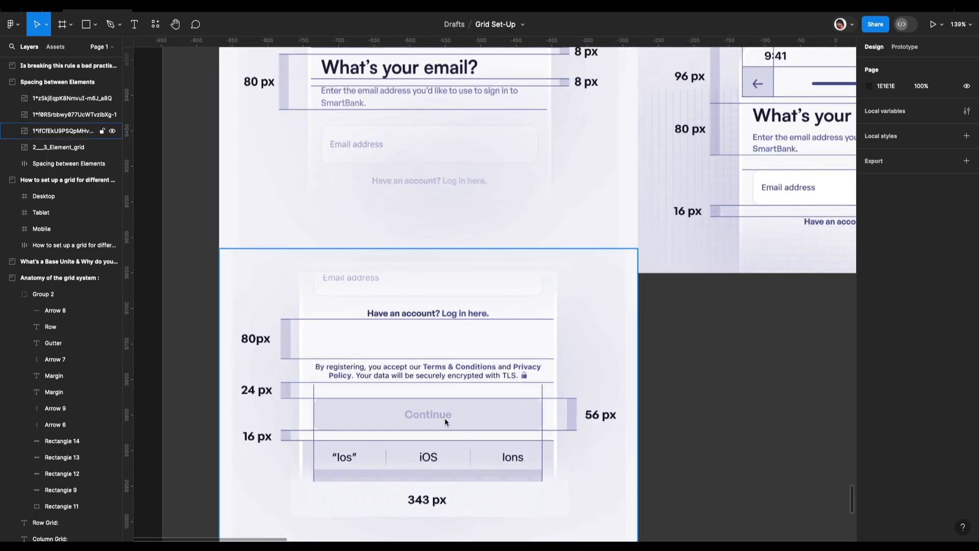
# Compare the padding and height annotations across the sign-in screens with the 8pt spatial system diagram.
pyautogui.hscroll(5, 479, 422)
pyautogui.scroll(3, 478, 421)
pyautogui.hscroll(3, 710, 266)
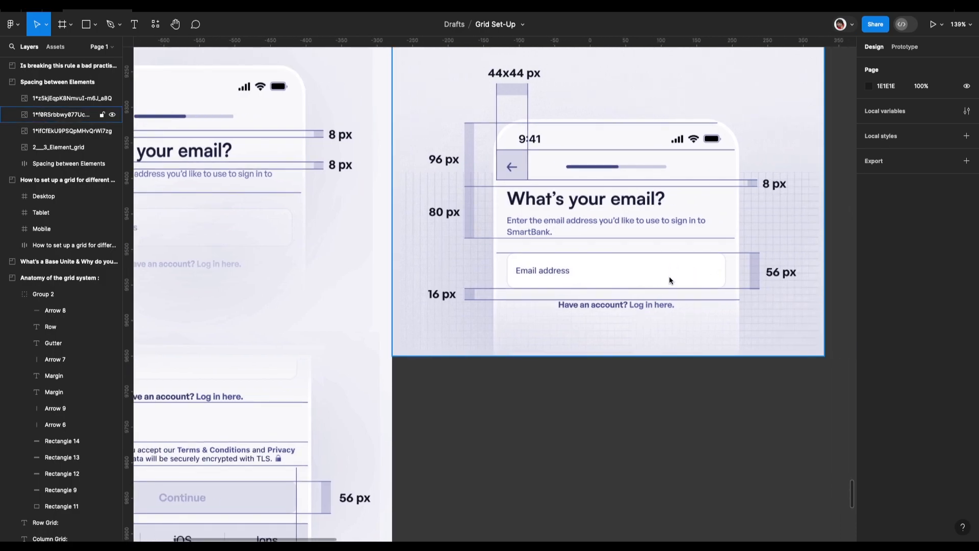
pyautogui.hscroll(-3, 206, 231)
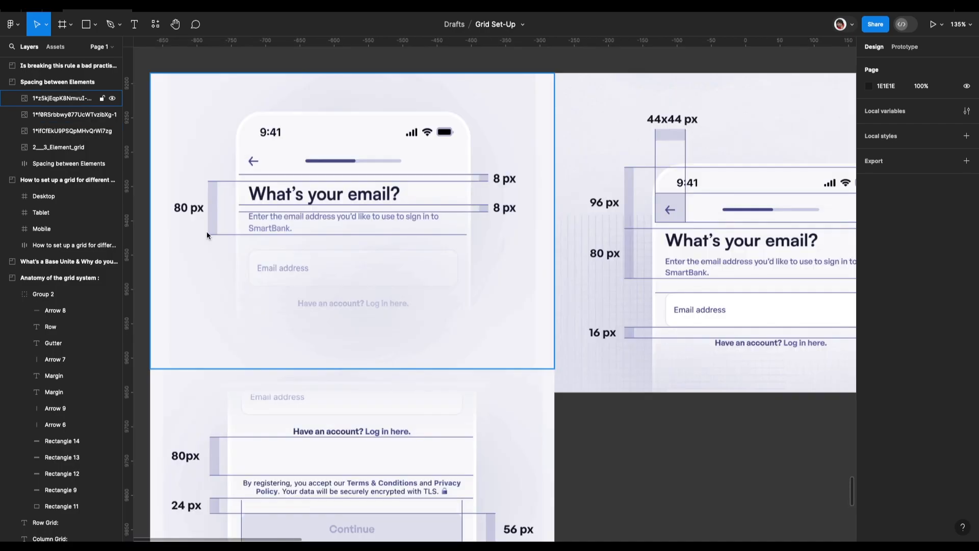
pyautogui.scroll(8, 207, 231)
pyautogui.scroll(5, 371, 306)
pyautogui.scroll(-2, 500, 510)
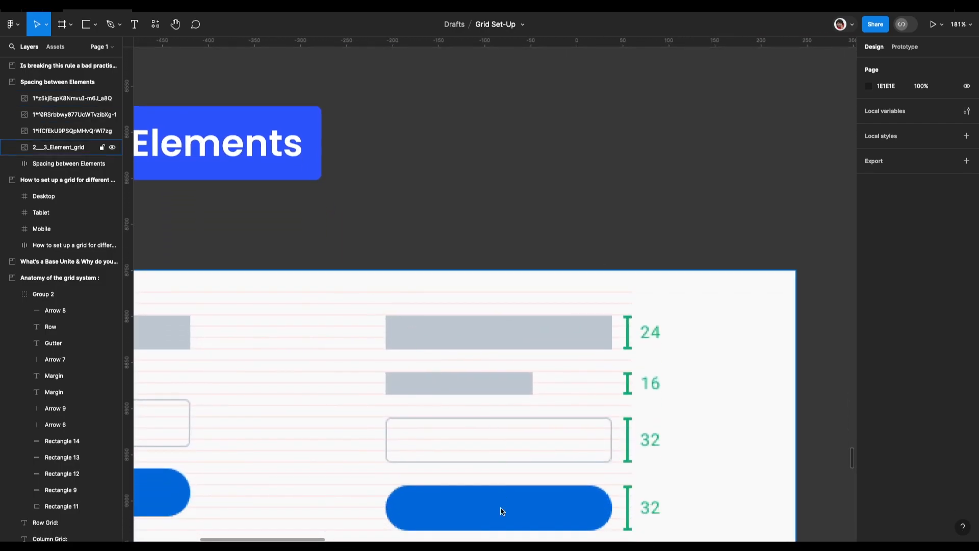
pyautogui.scroll(-8, 547, 463)
pyautogui.hscroll(-4, 547, 463)
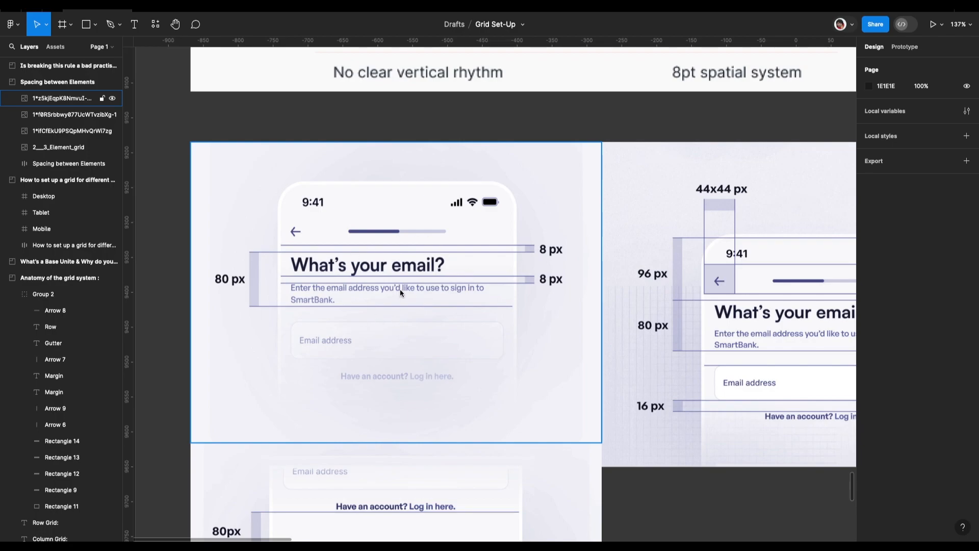
# Widen the grey rectangle in the Is breaking this rule a bad practise? Desktop frame to 628, spanning six columns.
pyautogui.scroll(-6, 400, 291)
pyautogui.hscroll(10, 370, 287)
pyautogui.scroll(2, 495, 226)
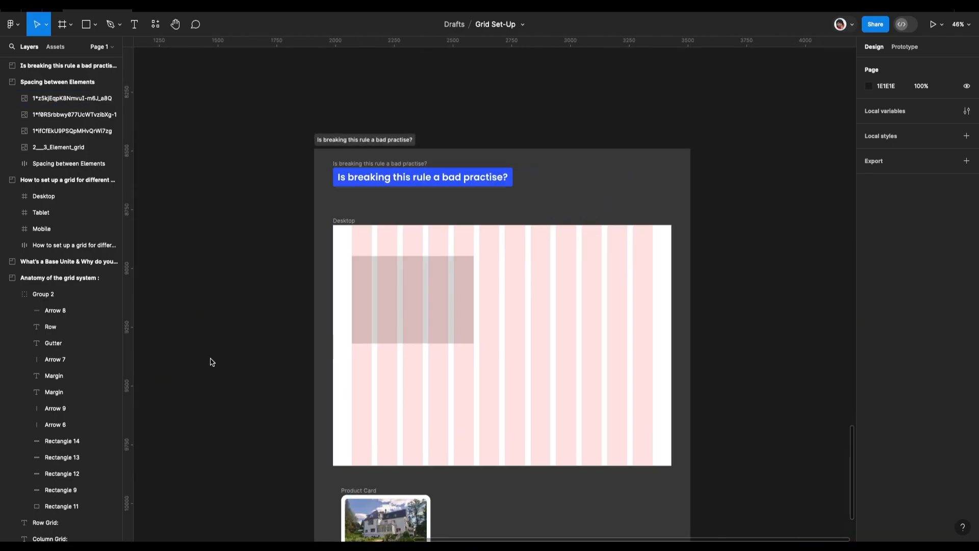
pyautogui.scroll(5, 403, 170)
pyautogui.scroll(-2, 414, 326)
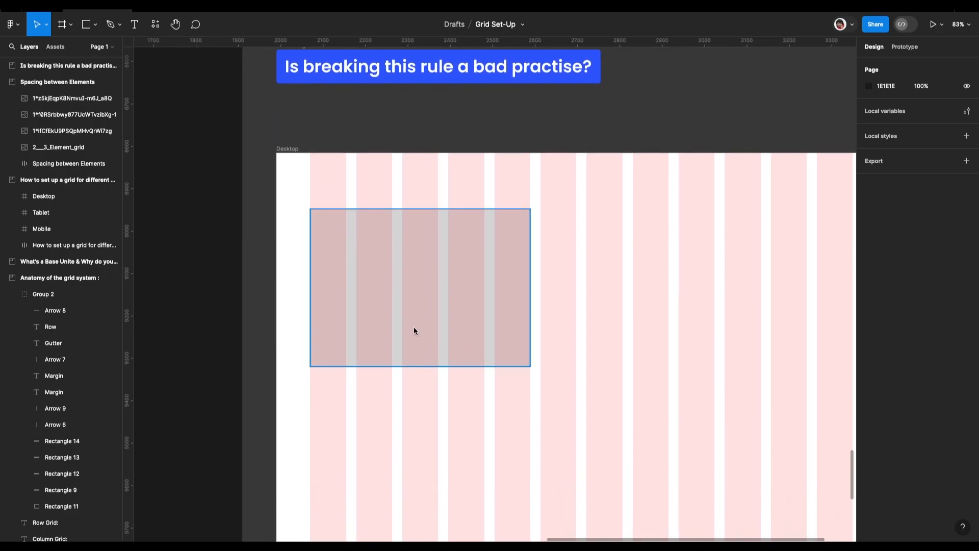
pyautogui.click(414, 326)
pyautogui.moveTo(530, 281); pyautogui.dragTo(577, 281)
pyautogui.scroll(-3, 579, 283)
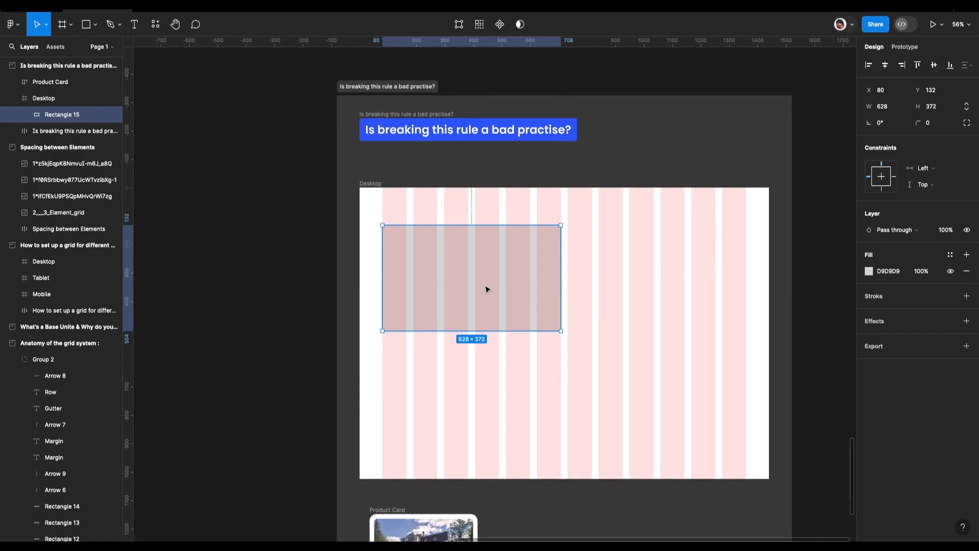
# Align the grey rectangle's right edge with the outer edge of the sixth column.
pyautogui.scroll(3, 431, 292)
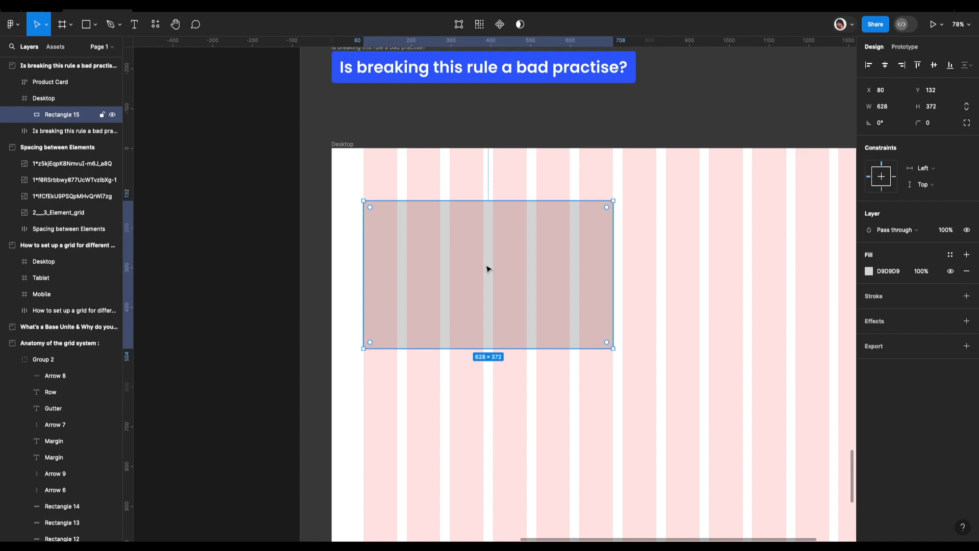
pyautogui.scroll(5, 627, 277)
pyautogui.moveTo(627, 276)
pyautogui.mouseDown()
pyautogui.moveTo(572, 282)
pyautogui.moveTo(615, 280)
pyautogui.mouseUp()
# Look over the grey rectangle and product card example, and view the Fluid and Fixed Behaviour grids in the Type of Behaviours section.
pyautogui.scroll(-5, 573, 283)
pyautogui.scroll(3, 573, 283)
pyautogui.scroll(5, 602, 282)
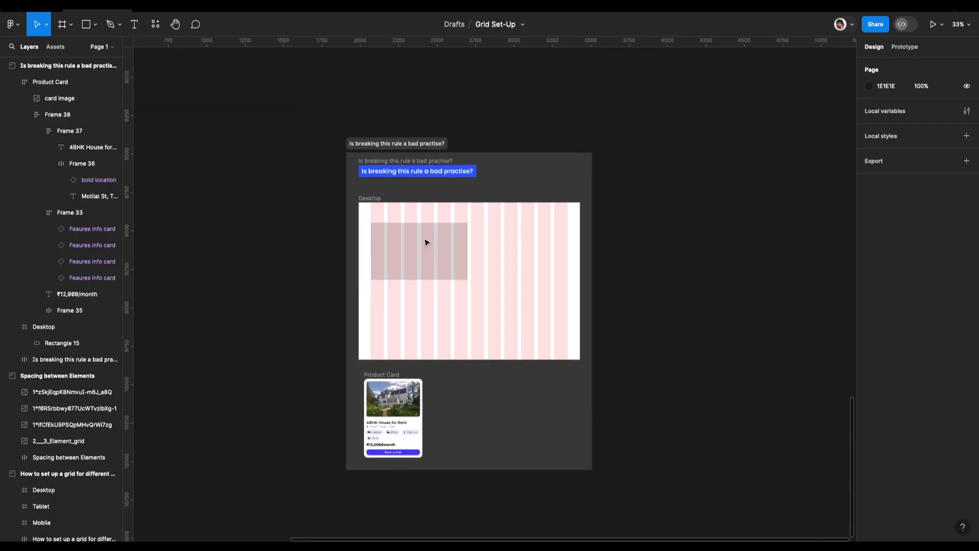
pyautogui.scroll(-1, 428, 242)
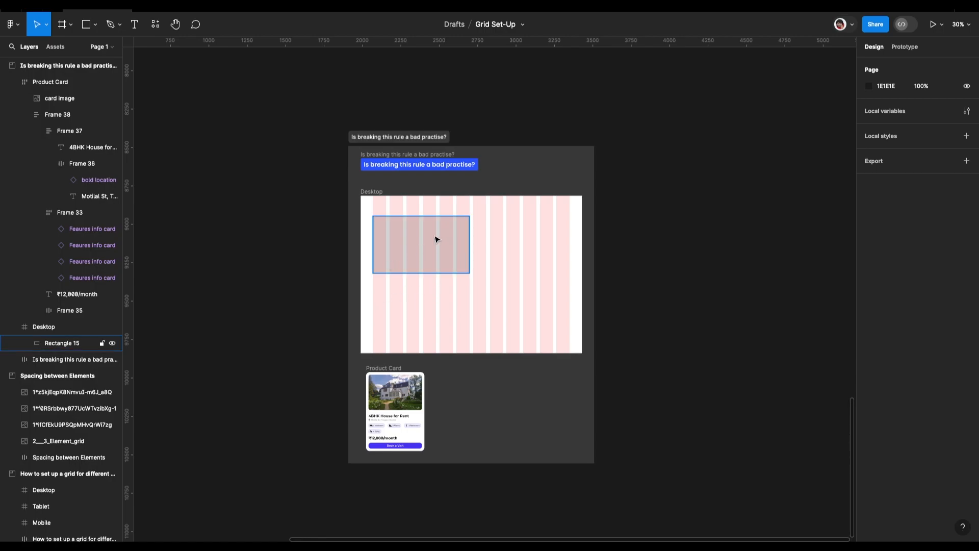
pyautogui.scroll(4, 446, 242)
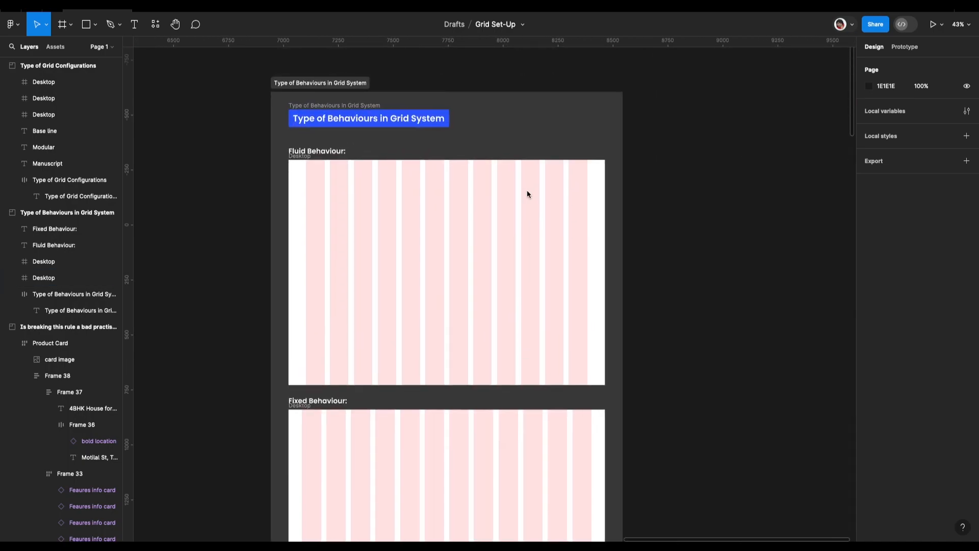
pyautogui.scroll(-1, 384, 121)
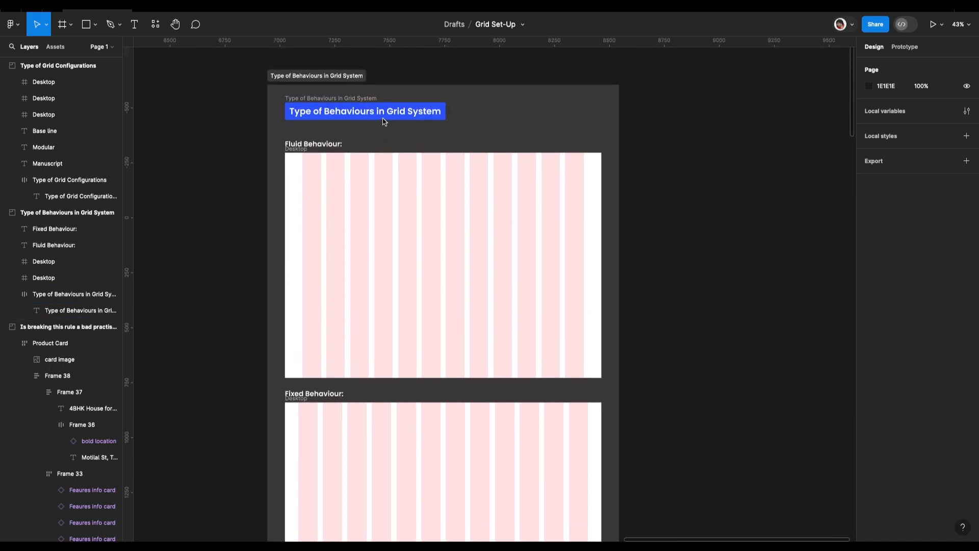
# Widen the Desktop frame under Fluid Behaviour to 1886 to test how its columns stretch.
pyautogui.scroll(-2, 368, 136)
pyautogui.scroll(-3, 356, 161)
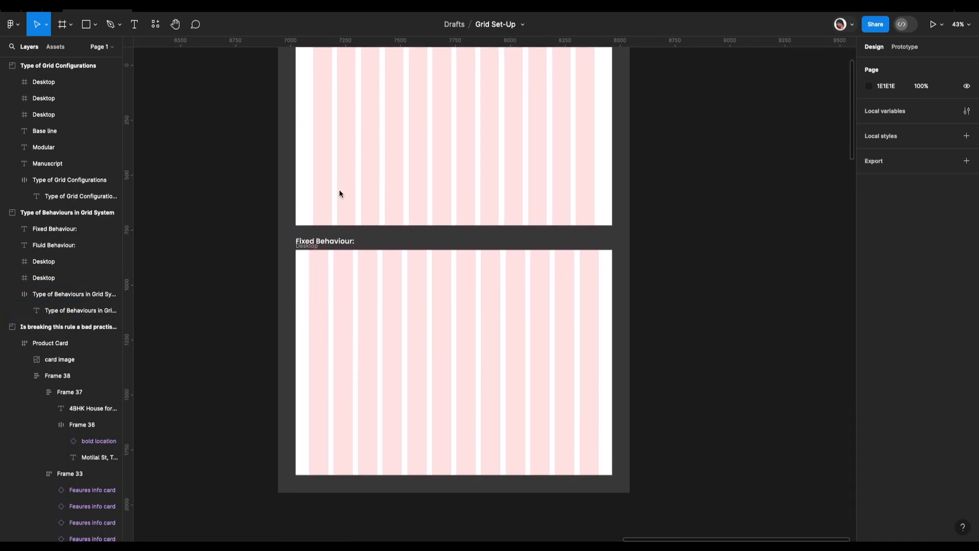
pyautogui.scroll(5, 342, 261)
pyautogui.scroll(3, 363, 253)
pyautogui.scroll(-1, 408, 226)
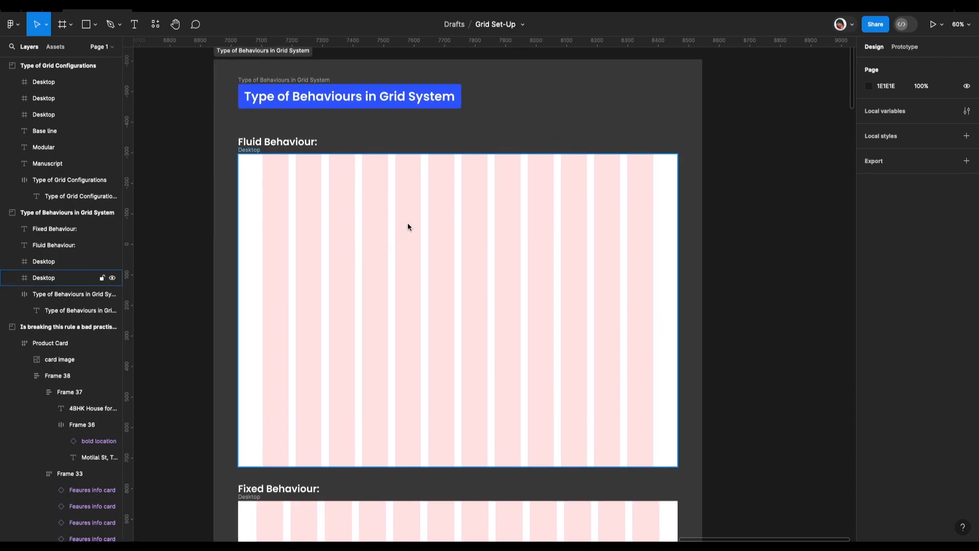
pyautogui.click(412, 327)
pyautogui.moveTo(678, 312); pyautogui.dragTo(601, 308)
pyautogui.scroll(-5, 614, 310)
pyautogui.scroll(5, 601, 308)
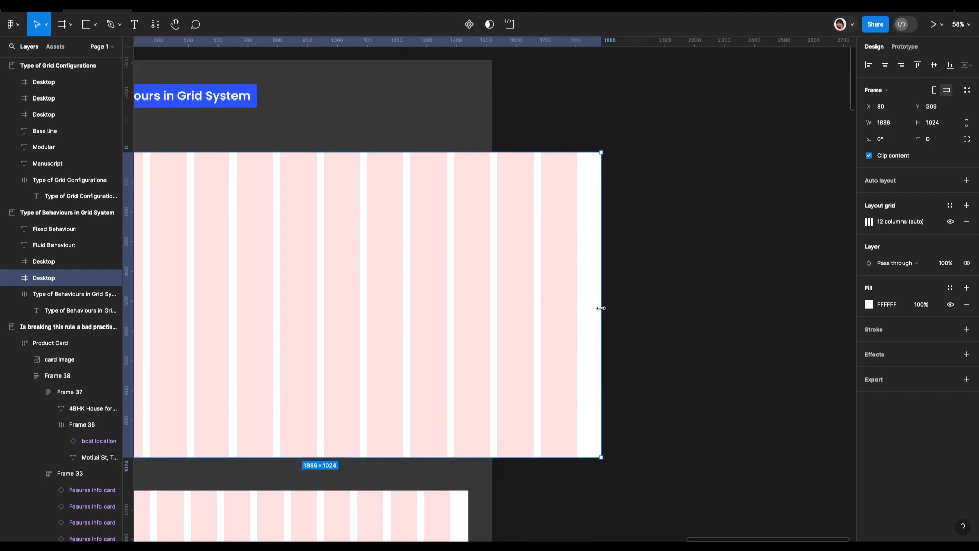
# Restore the Fluid Behaviour Desktop frame's width to 1440.
pyautogui.hscroll(-2, 600, 313)
pyautogui.scroll(-2, 599, 314)
pyautogui.hscroll(-1, 600, 315)
pyautogui.moveTo(716, 284); pyautogui.dragTo(607, 298)
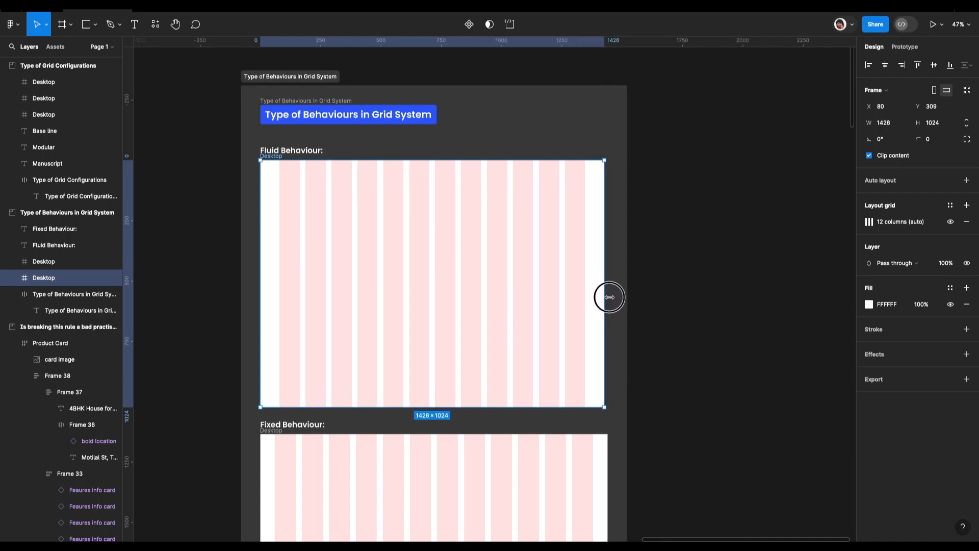
# Check the column settings and the type options of the Fluid Behaviour frame's layout grid.
pyautogui.click(869, 225)
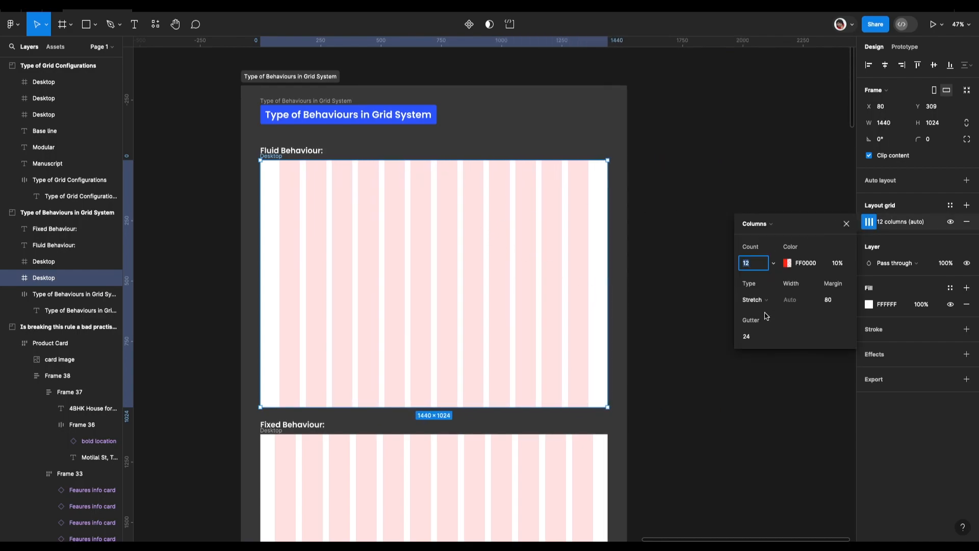
pyautogui.click(757, 306)
pyautogui.click(764, 301)
# Resize the Desktop frame under Fixed Behaviour to test its columns, and bring its width back to 1440.
pyautogui.scroll(-5, 538, 289)
pyautogui.scroll(3, 521, 323)
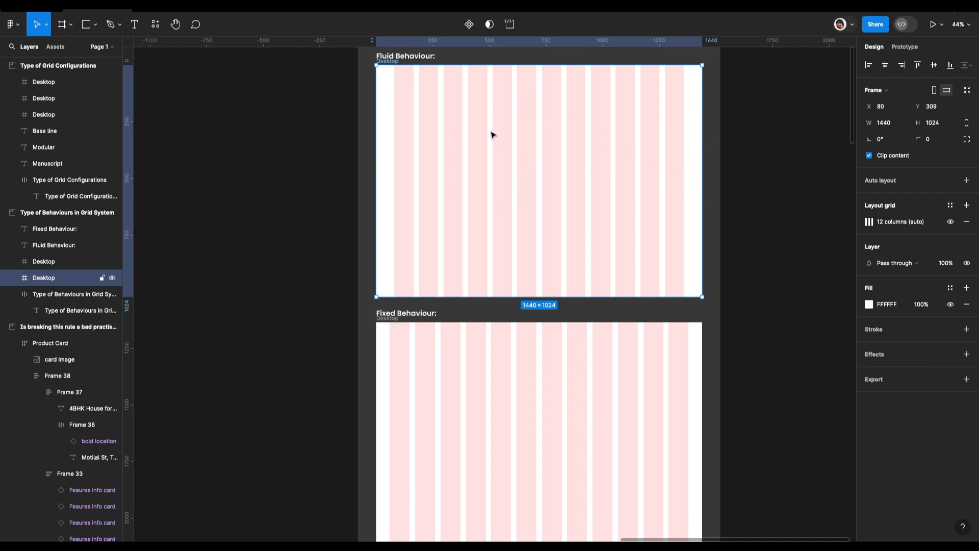
pyautogui.scroll(-5, 527, 165)
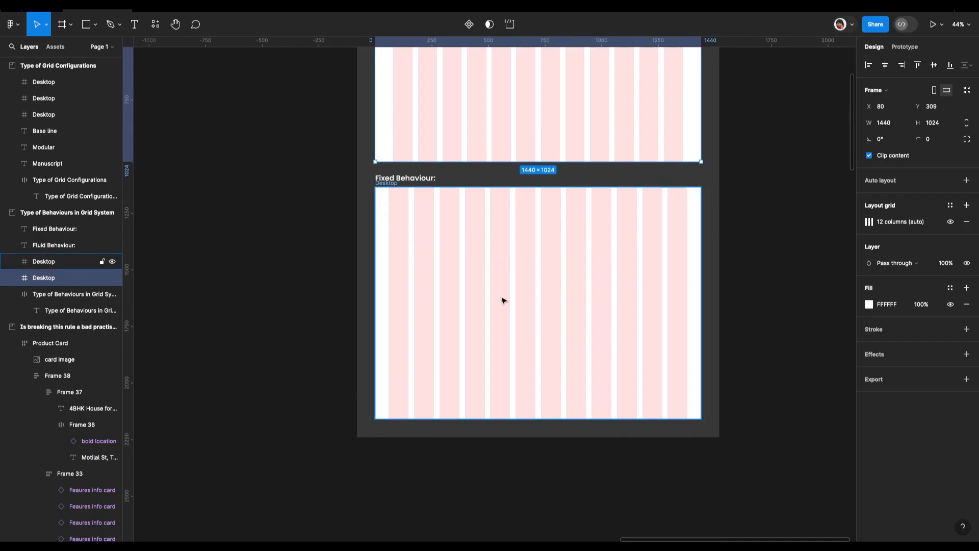
pyautogui.scroll(-3, 502, 301)
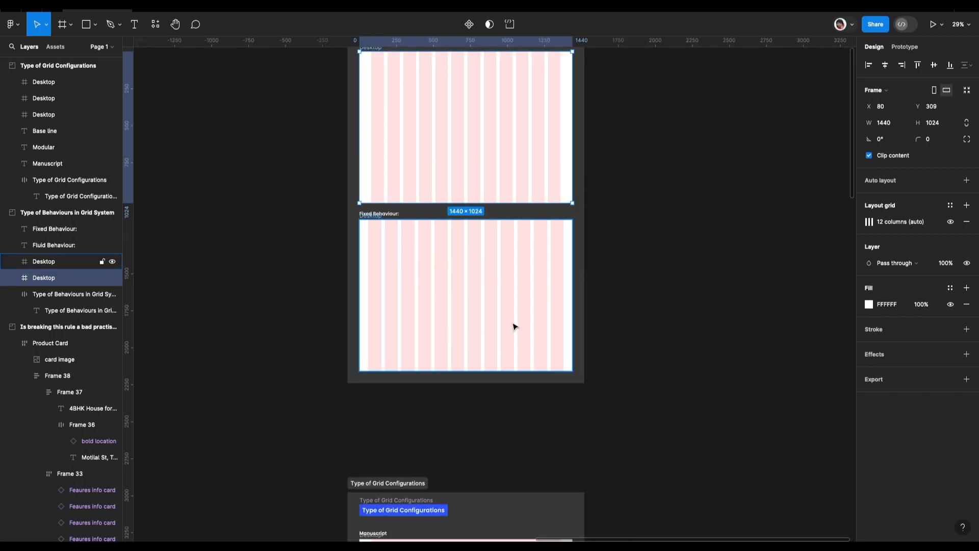
pyautogui.click(571, 308)
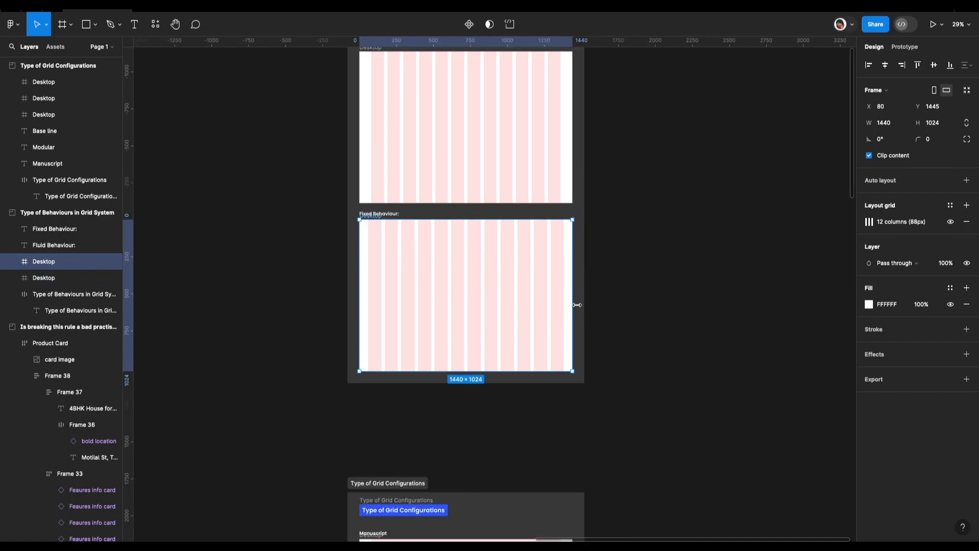
pyautogui.moveTo(577, 304); pyautogui.dragTo(572, 331)
# Check the column type and width settings of the Fixed Behaviour frame's layout grid.
pyautogui.click(869, 221)
pyautogui.click(754, 300)
pyautogui.click(760, 301)
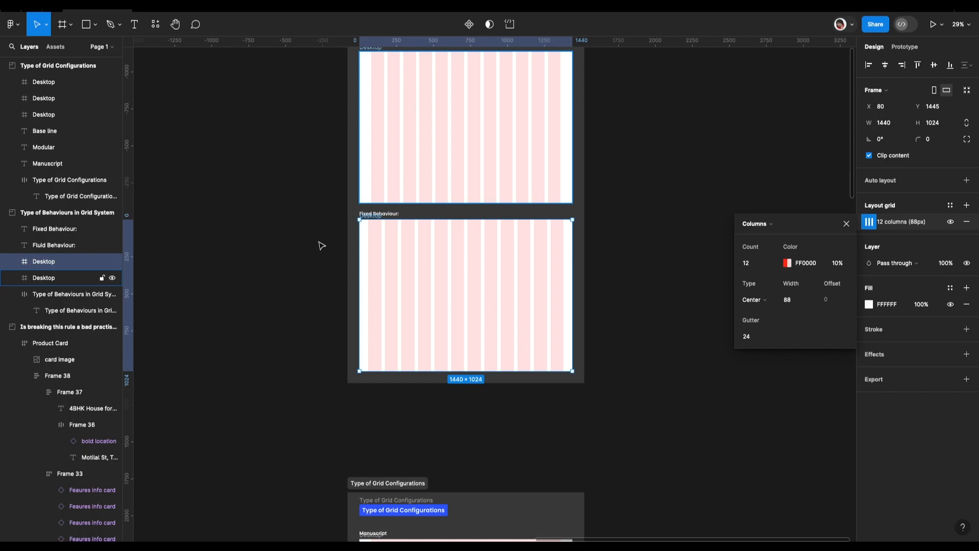
# Examine the Manuscript and Modular grid examples in the Type of Grid Configurations section.
pyautogui.scroll(1, 573, 210)
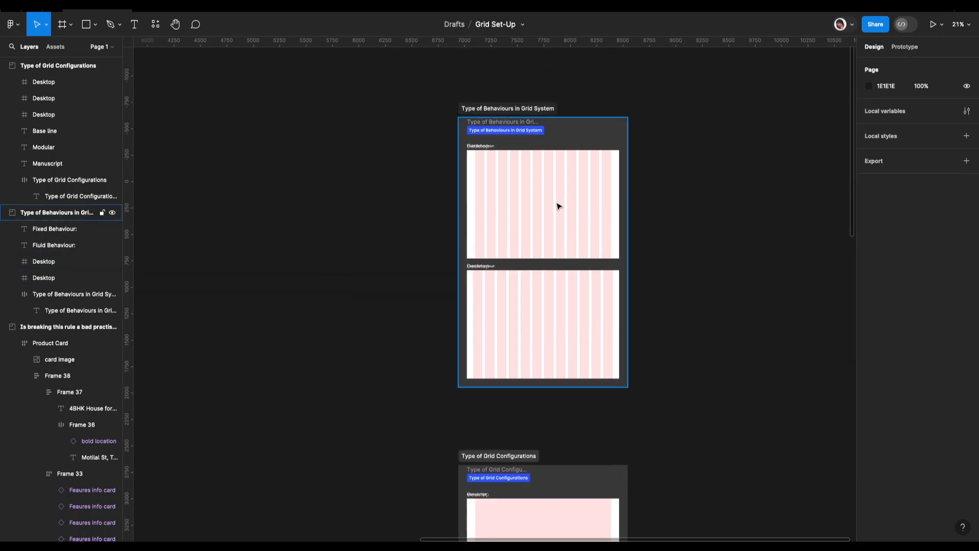
pyautogui.scroll(5, 556, 204)
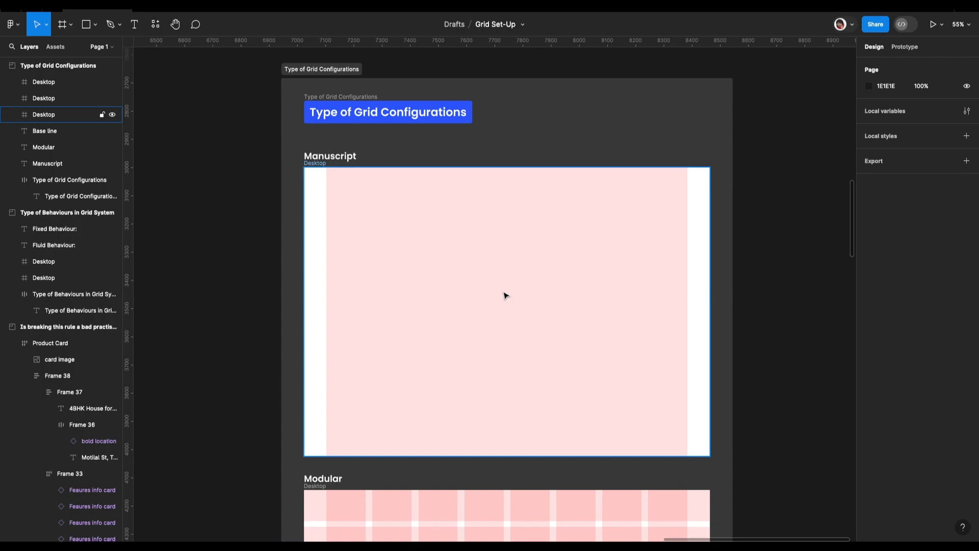
pyautogui.scroll(-5, 504, 296)
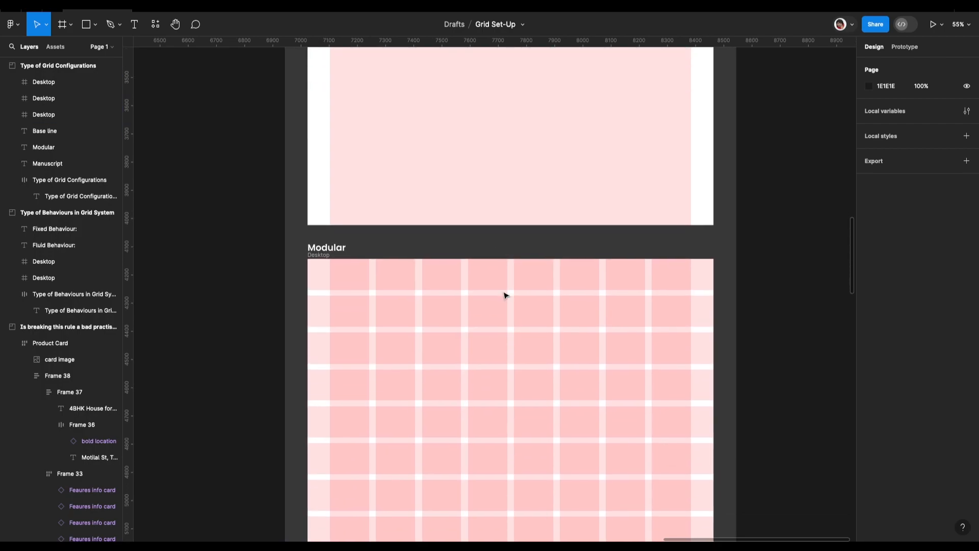
pyautogui.keyDown('ctrl'); pyautogui.scroll(3, 505, 295); pyautogui.keyUp('ctrl')
pyautogui.scroll(-1, 503, 297)
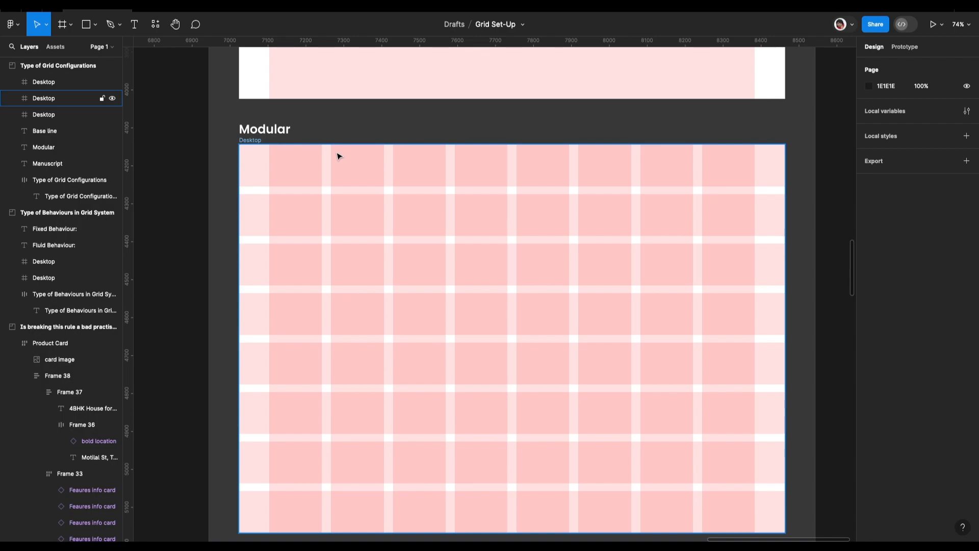
pyautogui.scroll(-2, 339, 156)
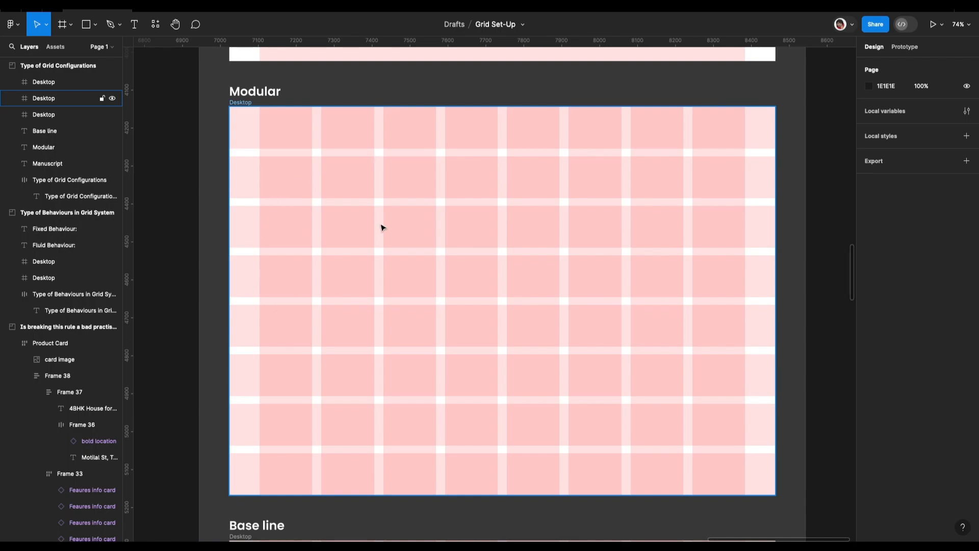
pyautogui.keyDown('ctrl'); pyautogui.scroll(-1, 184, 284); pyautogui.keyUp('ctrl')
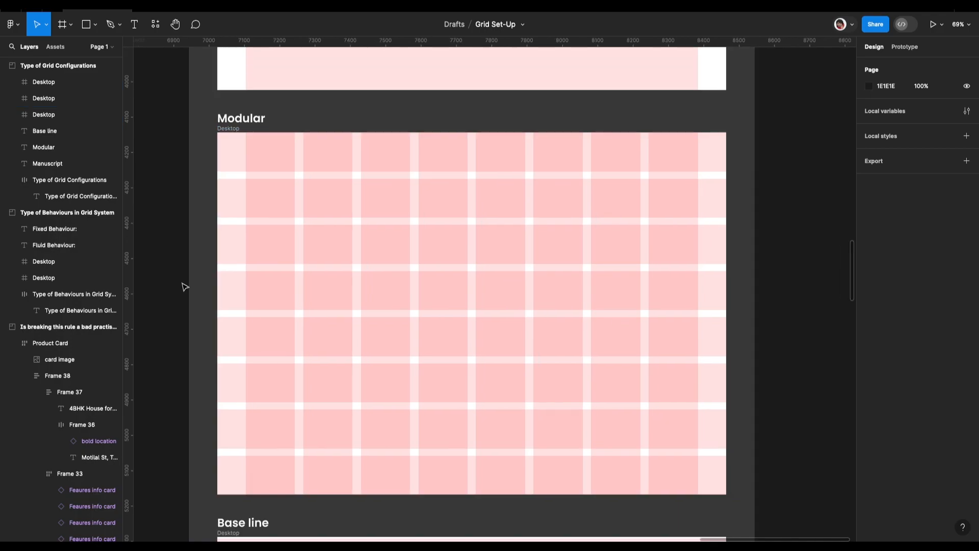
# Select the Base line Desktop frame and compare its row grid with the Modular and Manuscript grids.
pyautogui.scroll(-7, 183, 284)
pyautogui.click(334, 284)
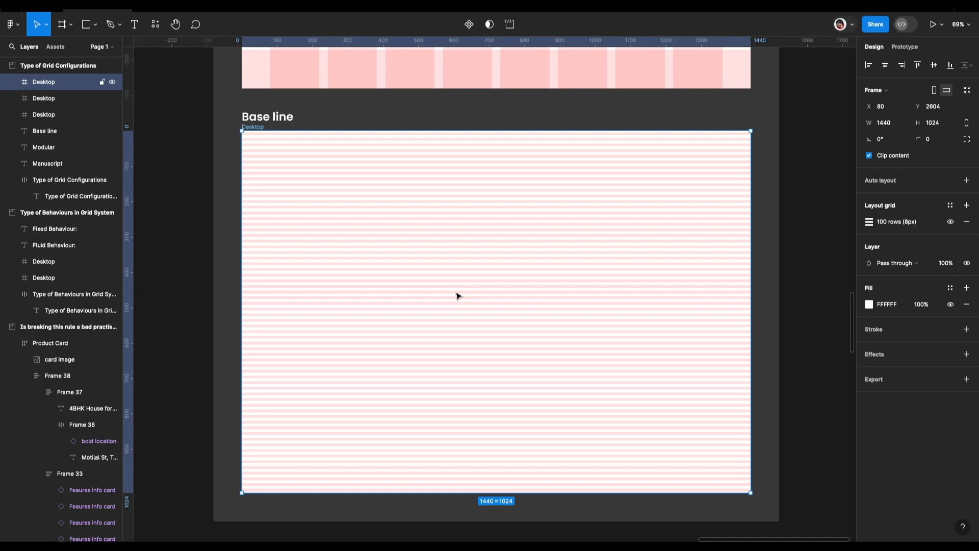
pyautogui.keyDown('ctrl'); pyautogui.scroll(-5, 457, 296); pyautogui.keyUp('ctrl')
pyautogui.scroll(3, 455, 295)
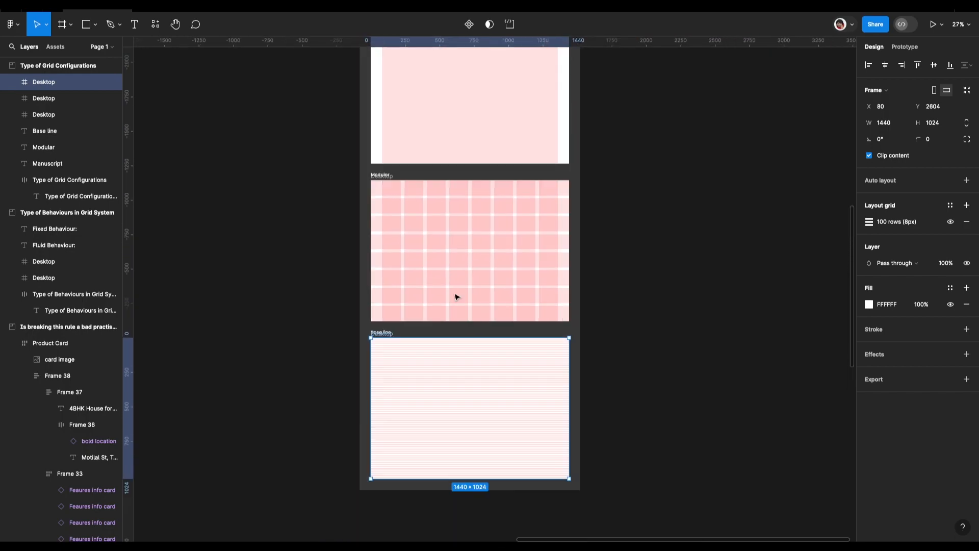
pyautogui.scroll(3, 444, 174)
pyautogui.scroll(-1, 459, 321)
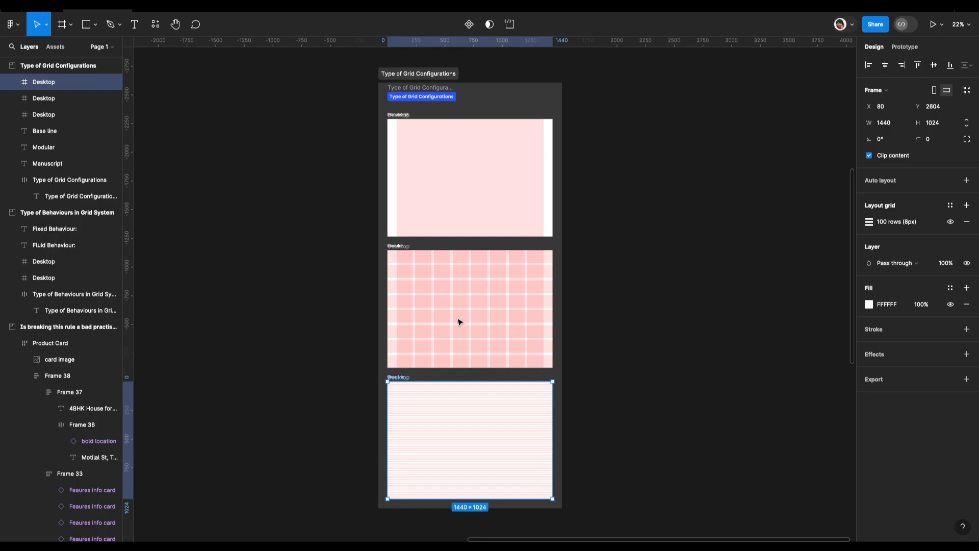
# Clear the selection and bring all grid sections of the page into view for an overview.
pyautogui.click(614, 271)
pyautogui.scroll(-10, 614, 272)
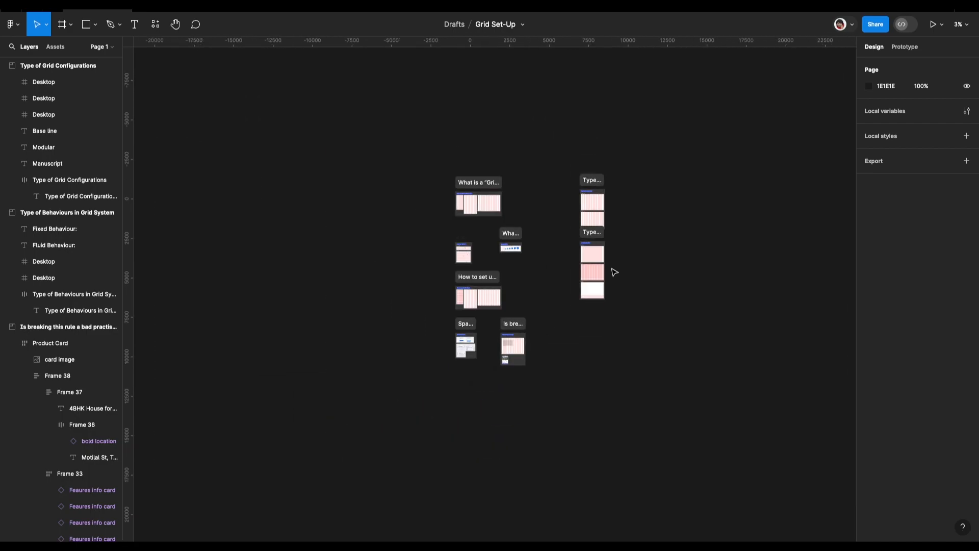
pyautogui.scroll(4, 614, 272)
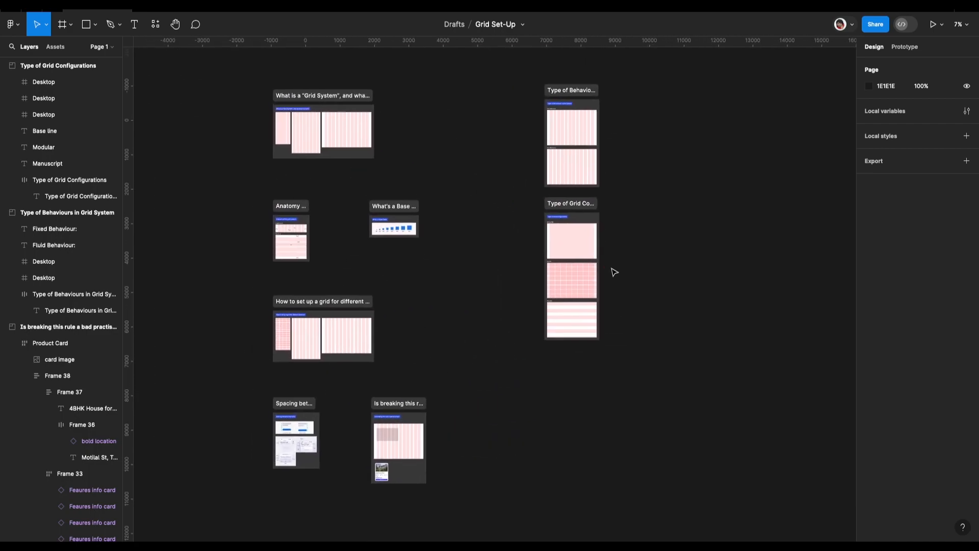
pyautogui.scroll(1, 614, 272)
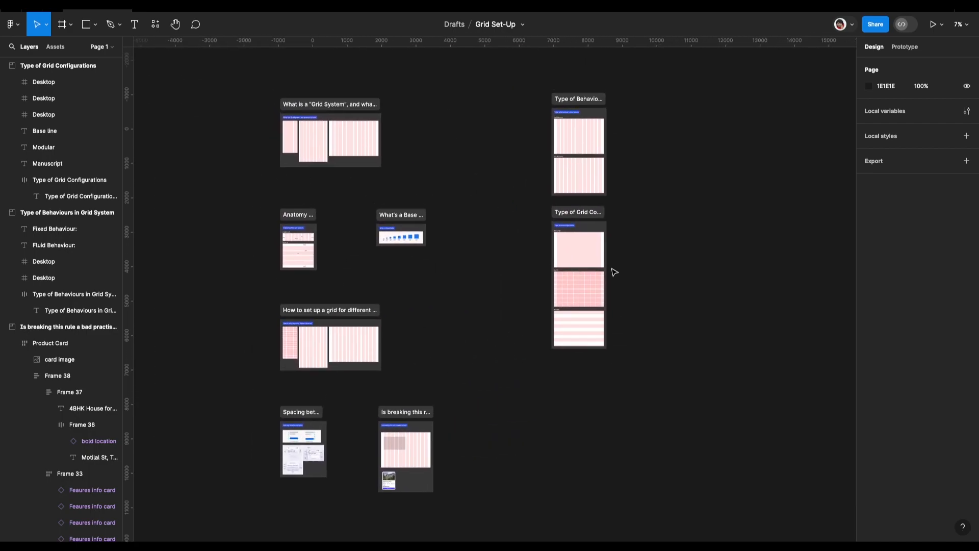